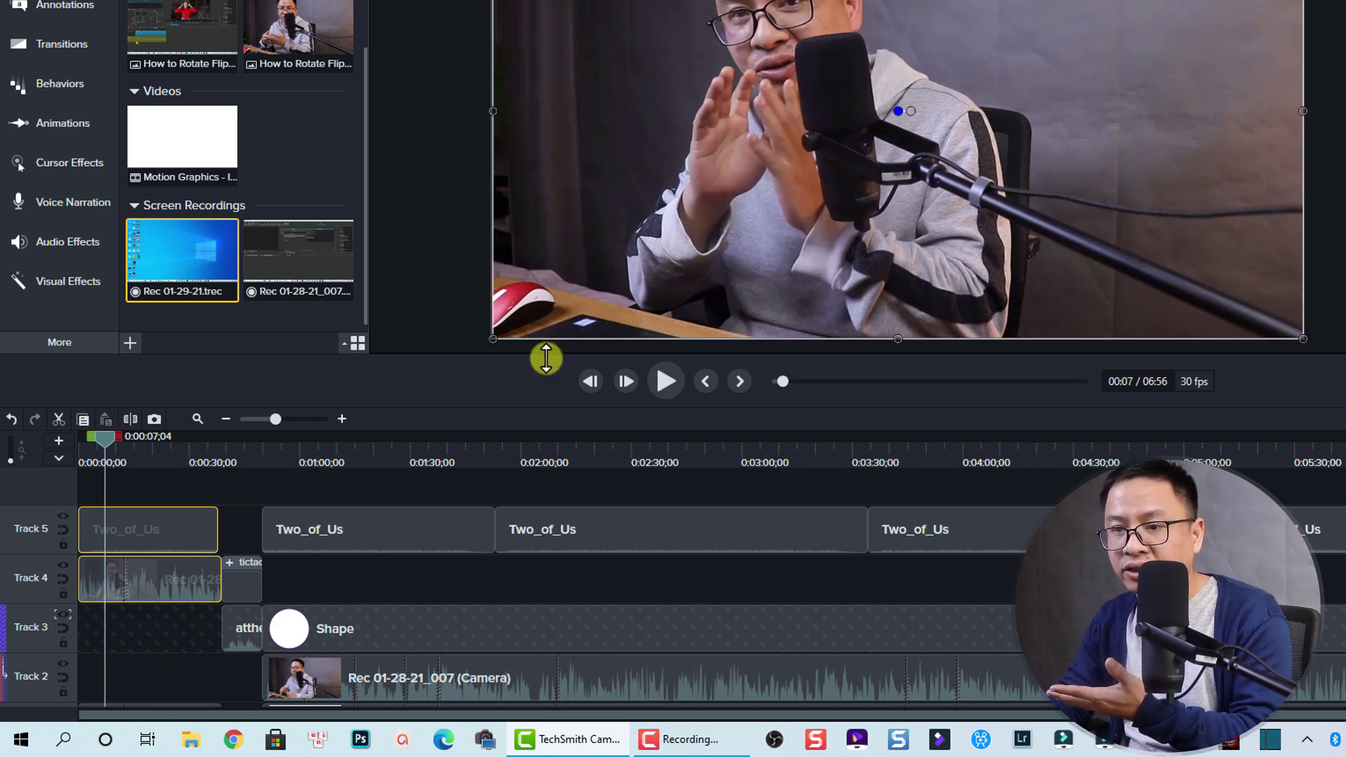
Move the opening camera clip from Track 4 down to Track 2, directly above the opening screen clip
left_click(314, 455)
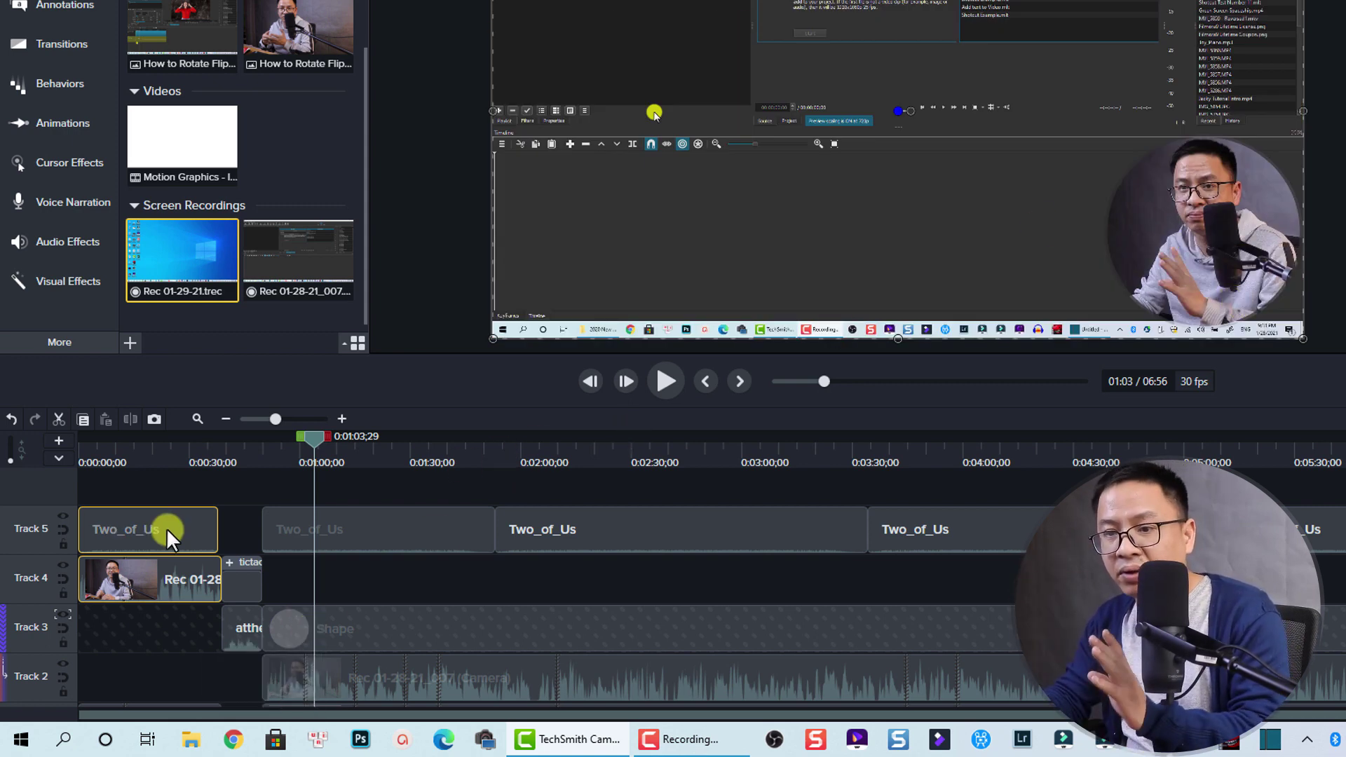
left_click(140, 571)
left_click_drag(141, 583, 110, 676)
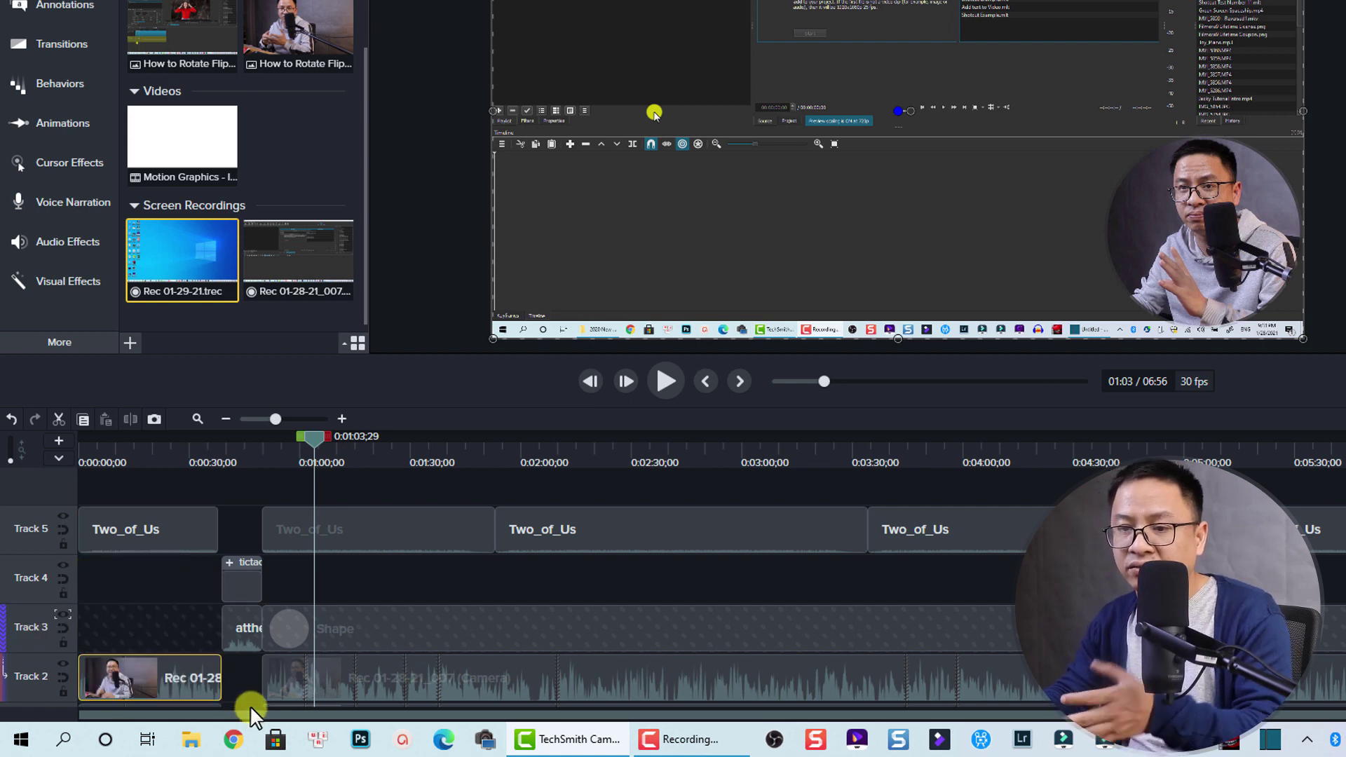
scroll(252, 684, "down", 1)
left_click(141, 691)
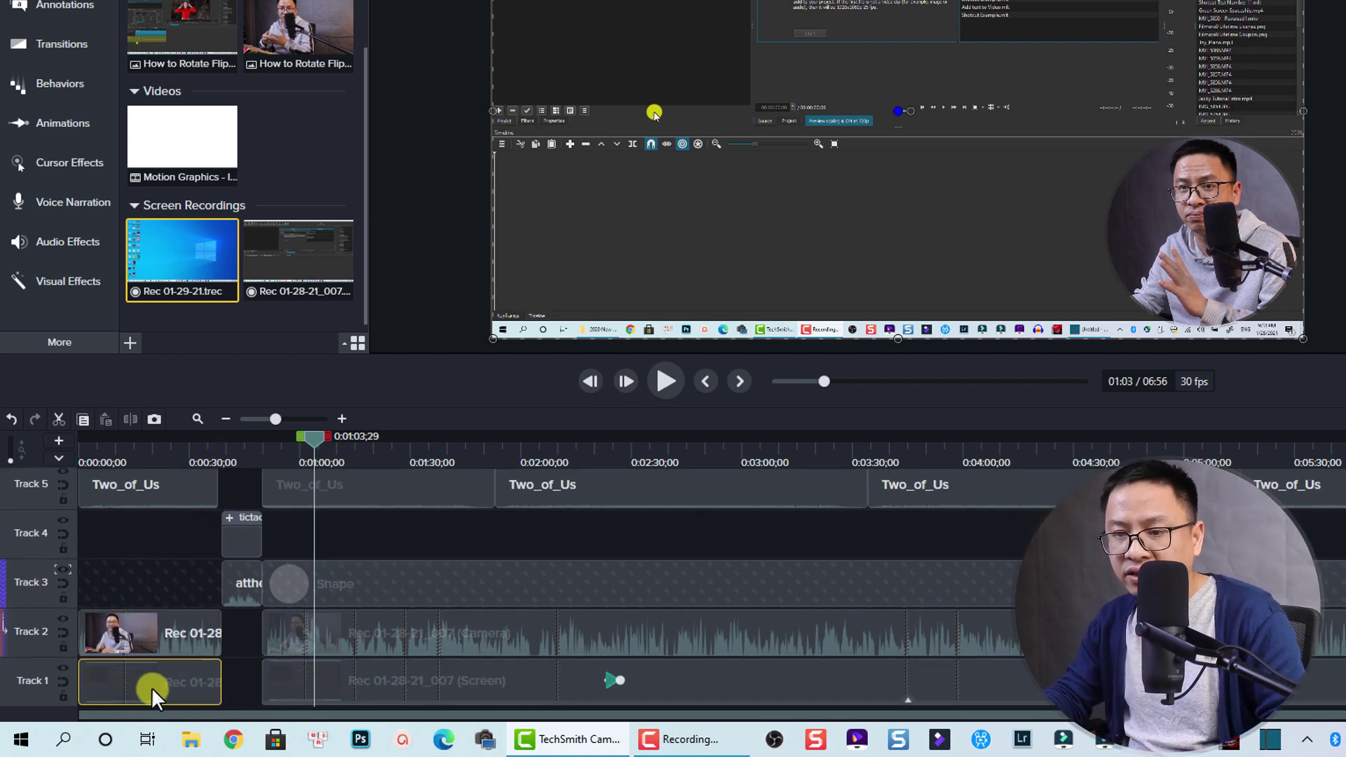
left_click(128, 654)
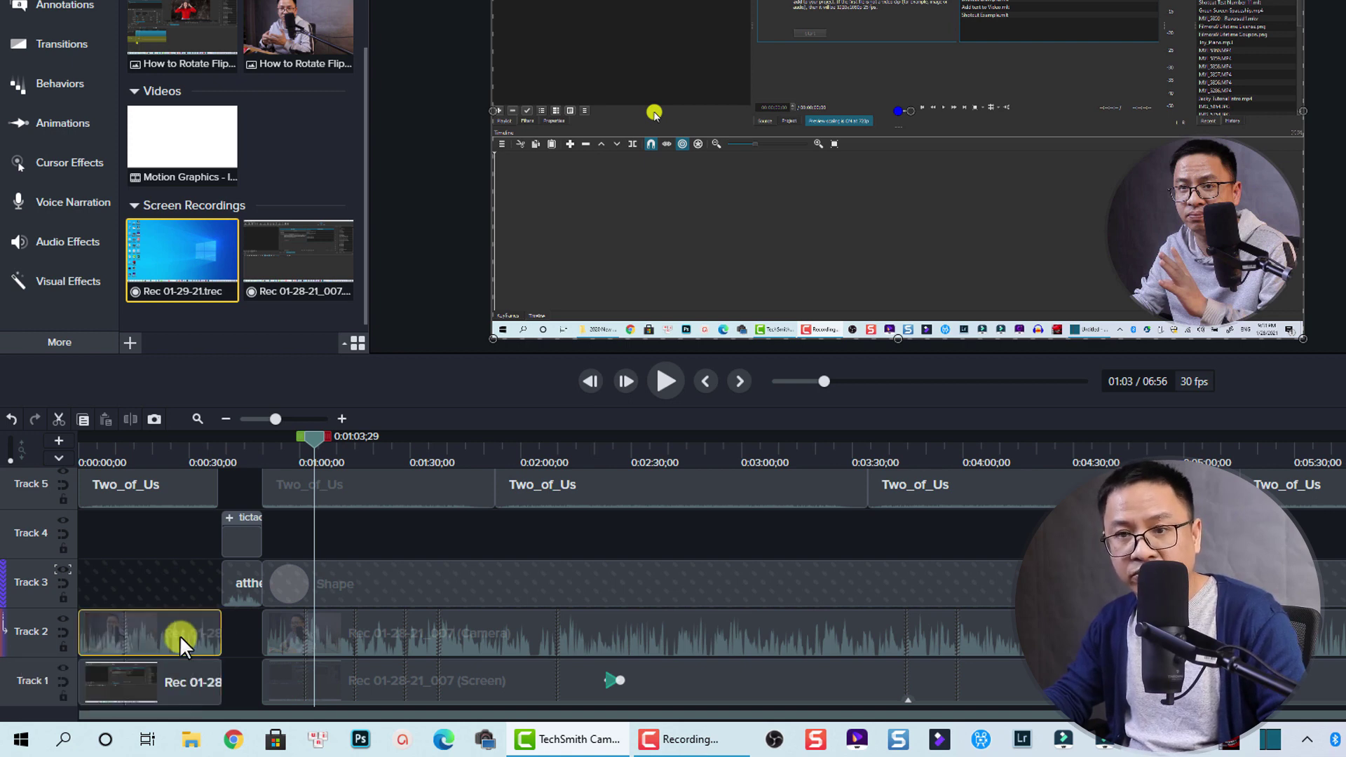
Preview the timeline from about 5 seconds and move the opening camera clip back to Track 4
left_click(101, 448)
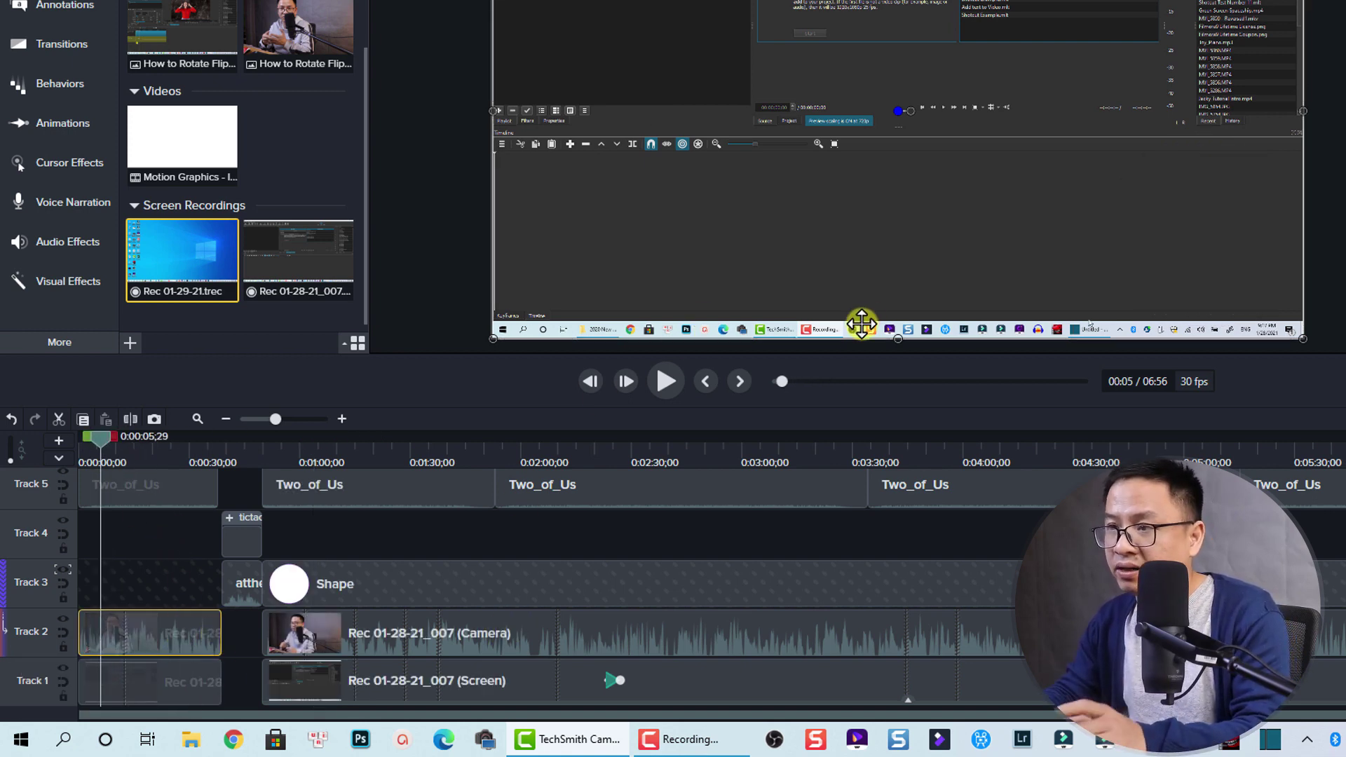
key("space")
key("space")
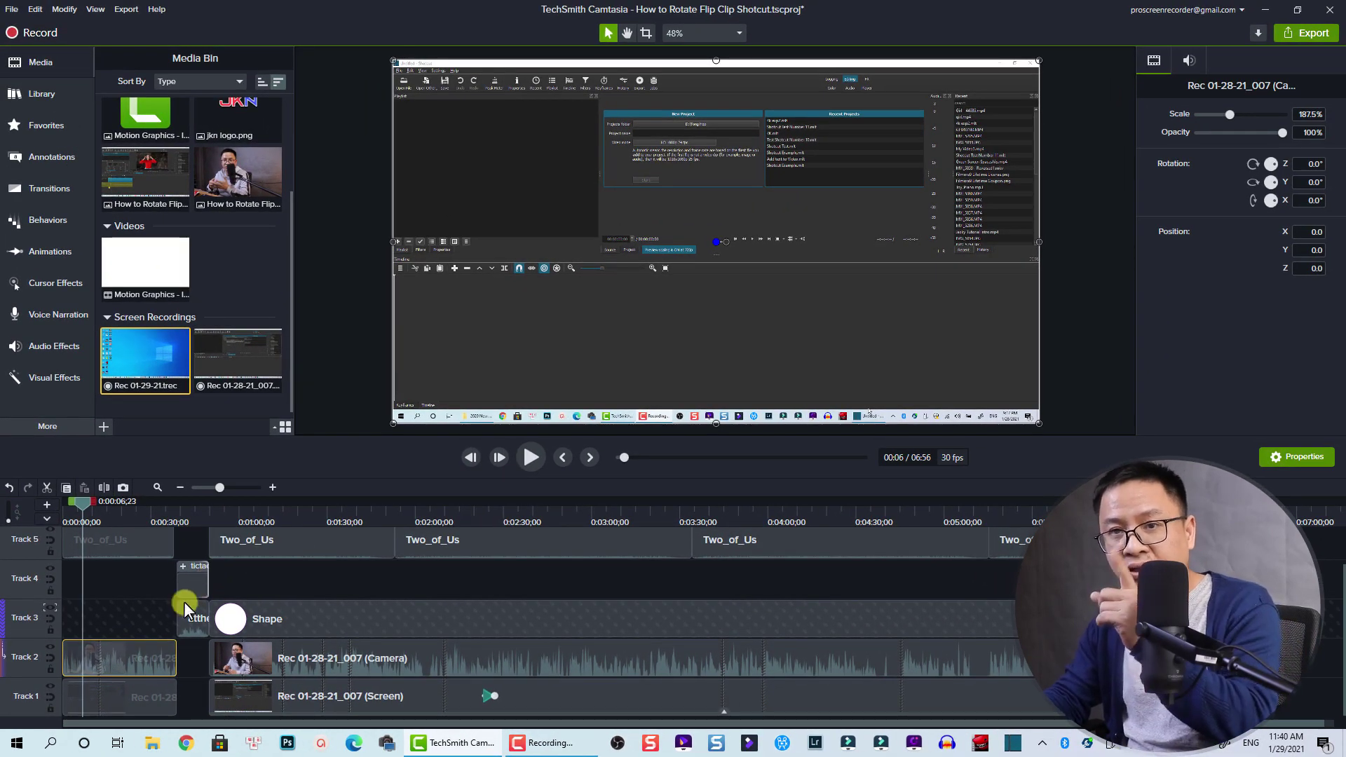
left_click_drag(108, 661, 111, 575)
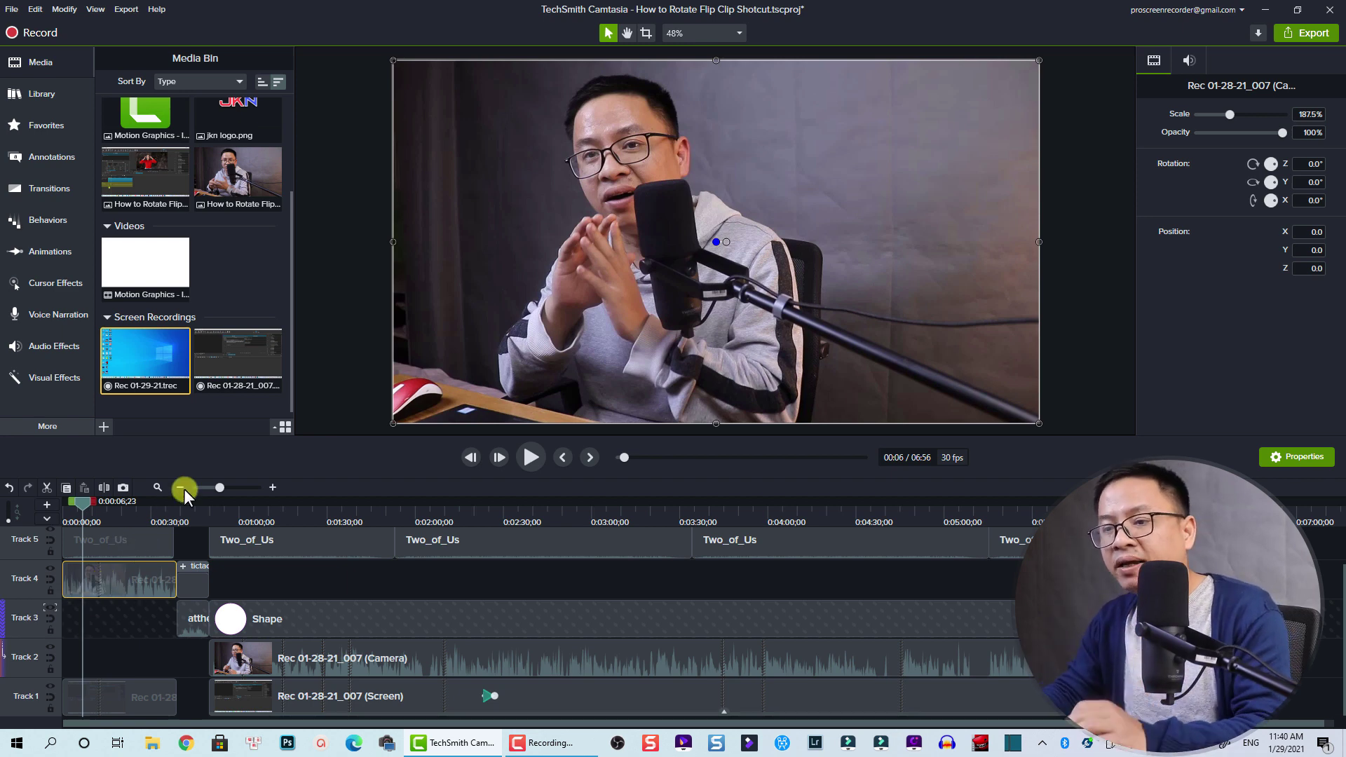
Examine the Track 2 camera clip and the shape properties of the Track 3 ellipse at about 0:56
left_click(229, 518)
left_click(238, 652)
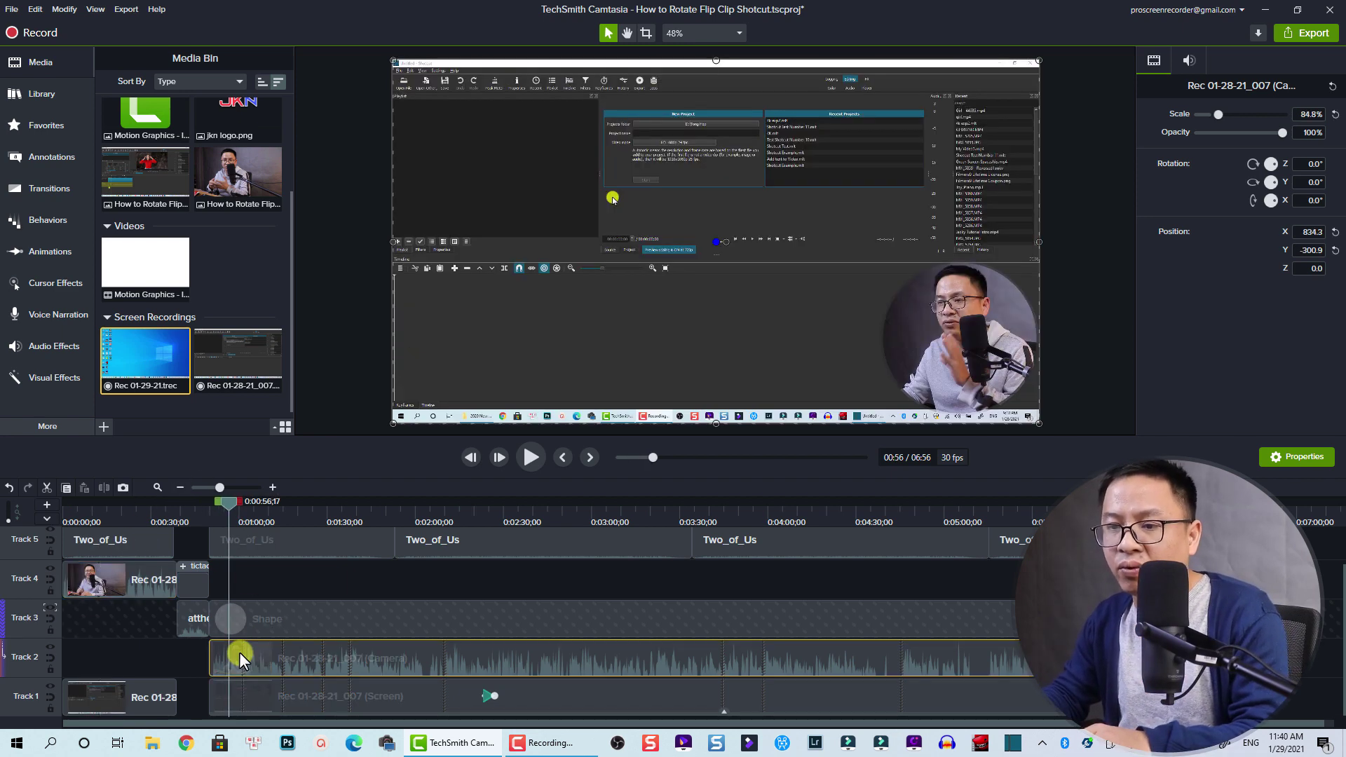
left_click(246, 620)
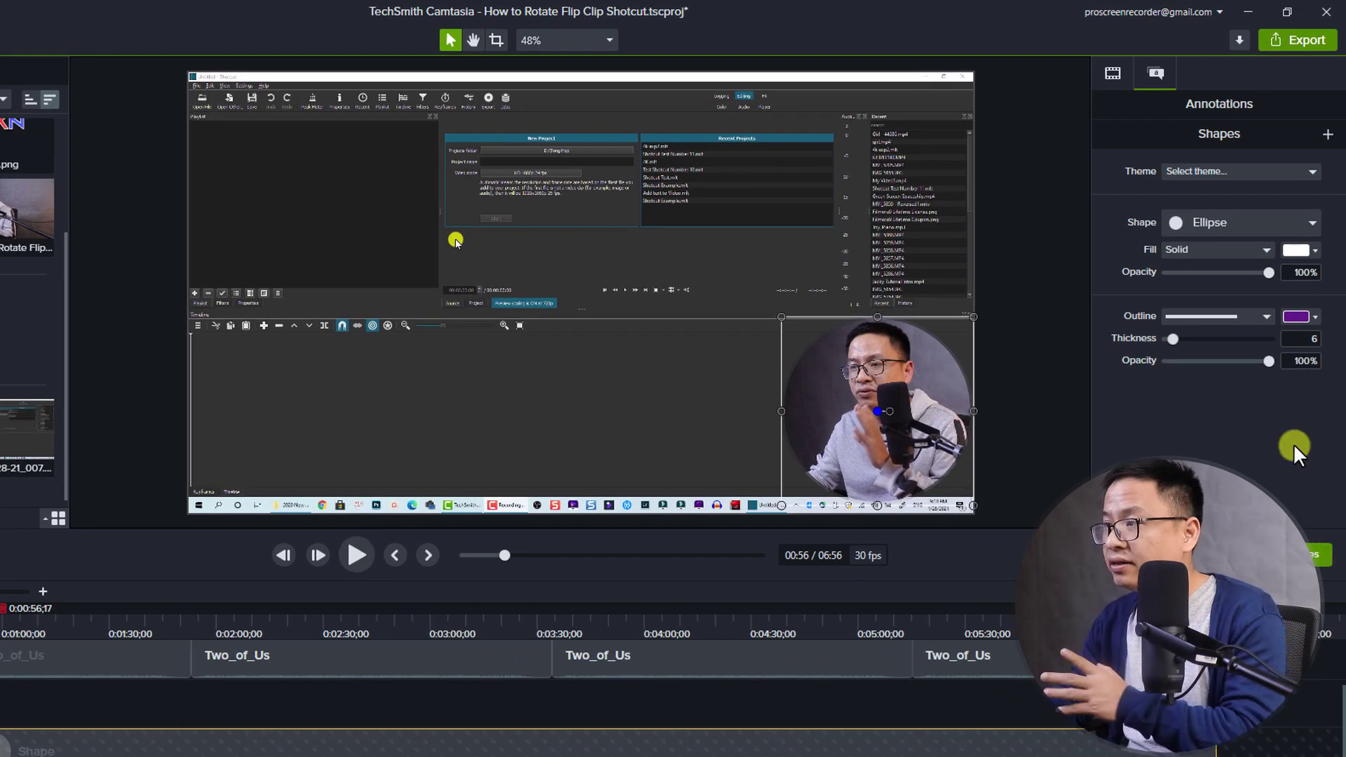
left_click(1114, 72)
left_click(1153, 76)
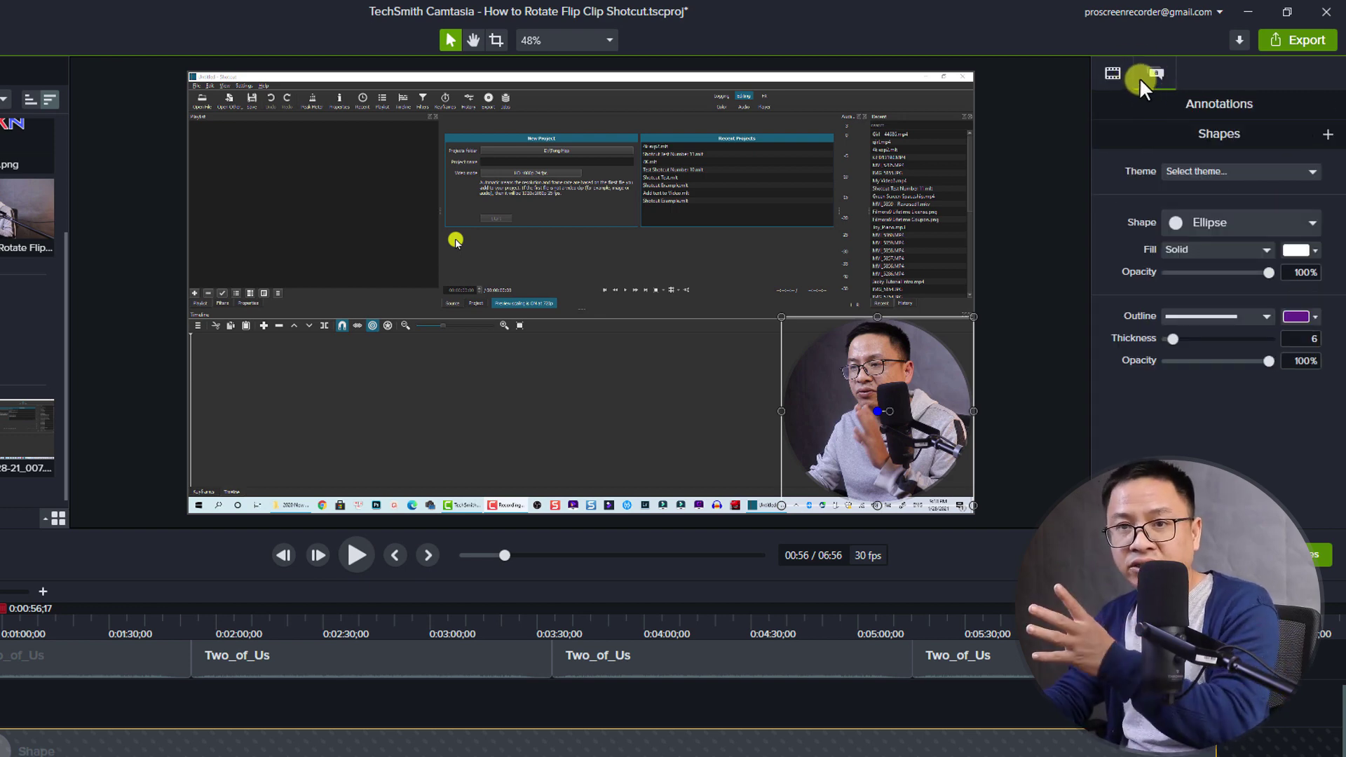
Try the Rectangle and Octagon shapes for the Track 3 mask, ending back on Ellipse
left_click(1223, 225)
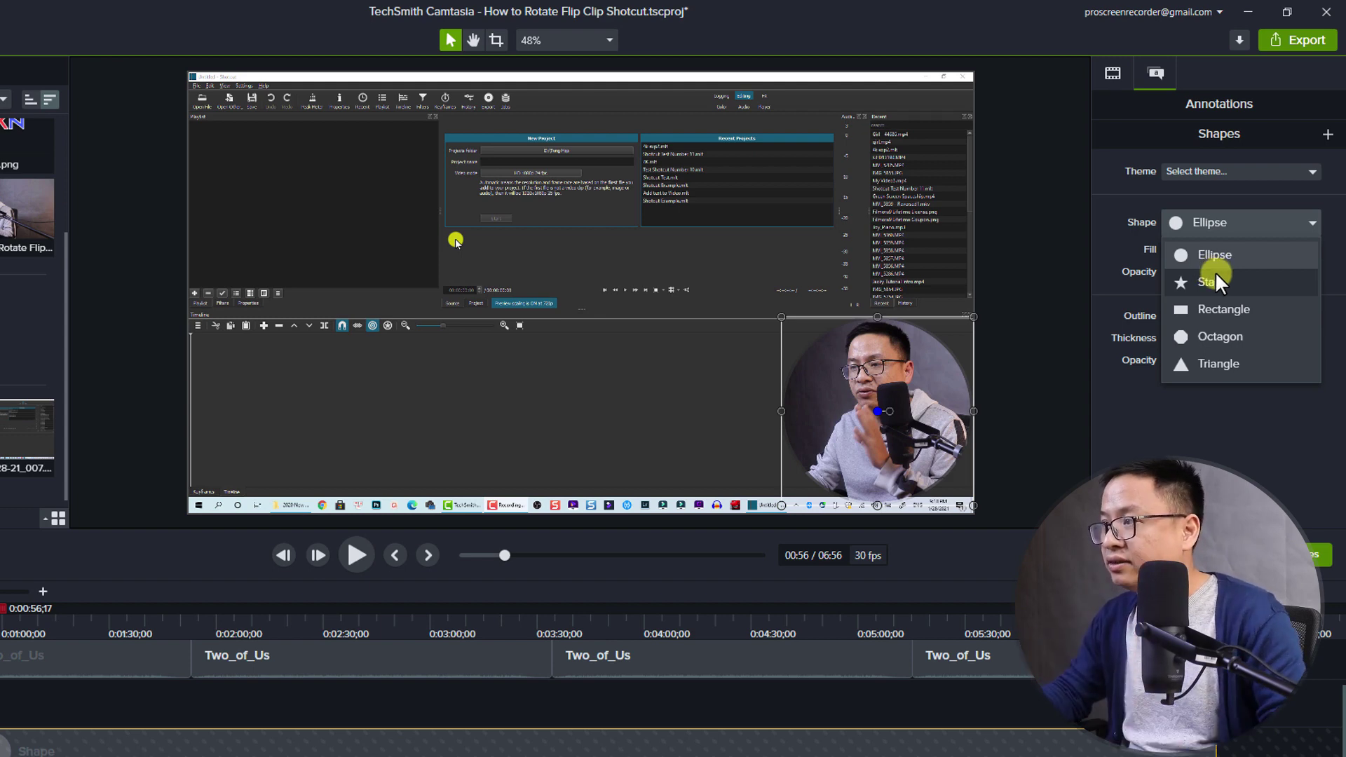
left_click(1204, 309)
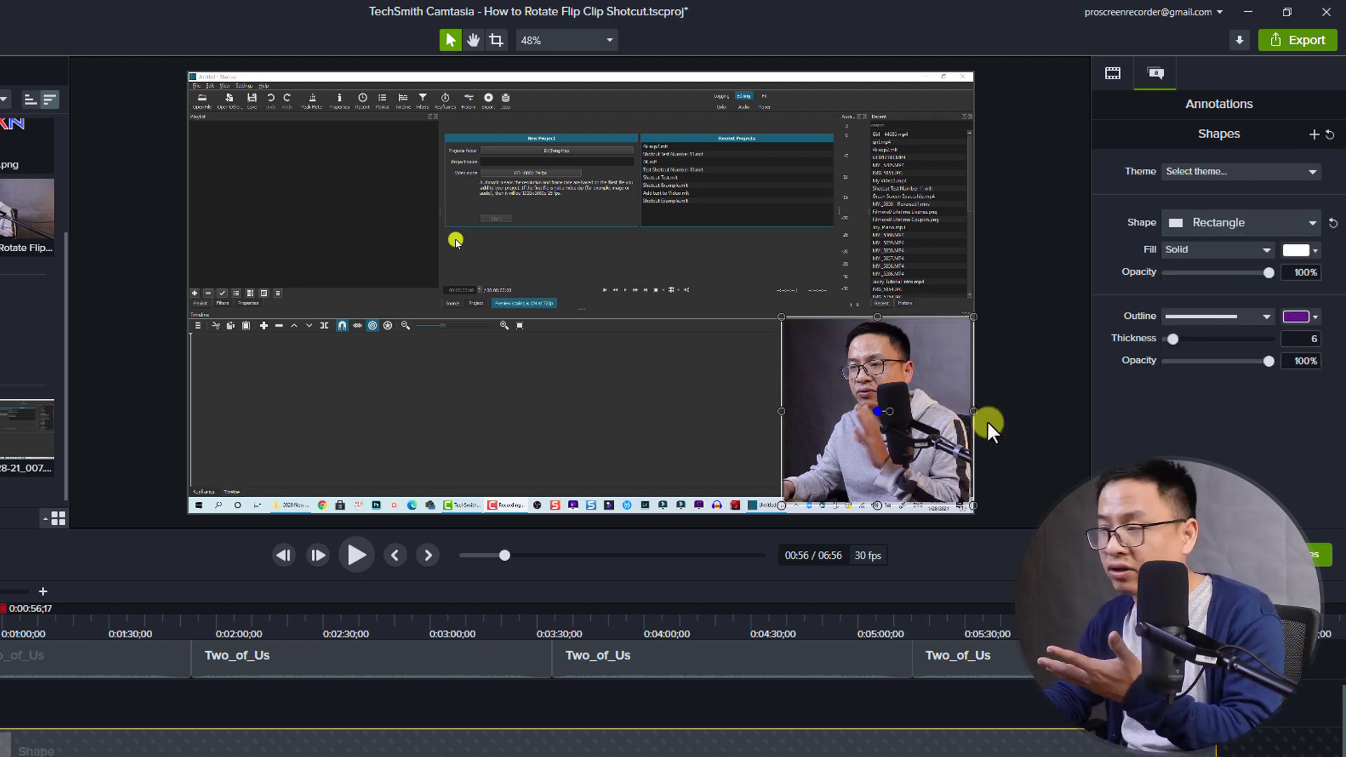
left_click(1238, 222)
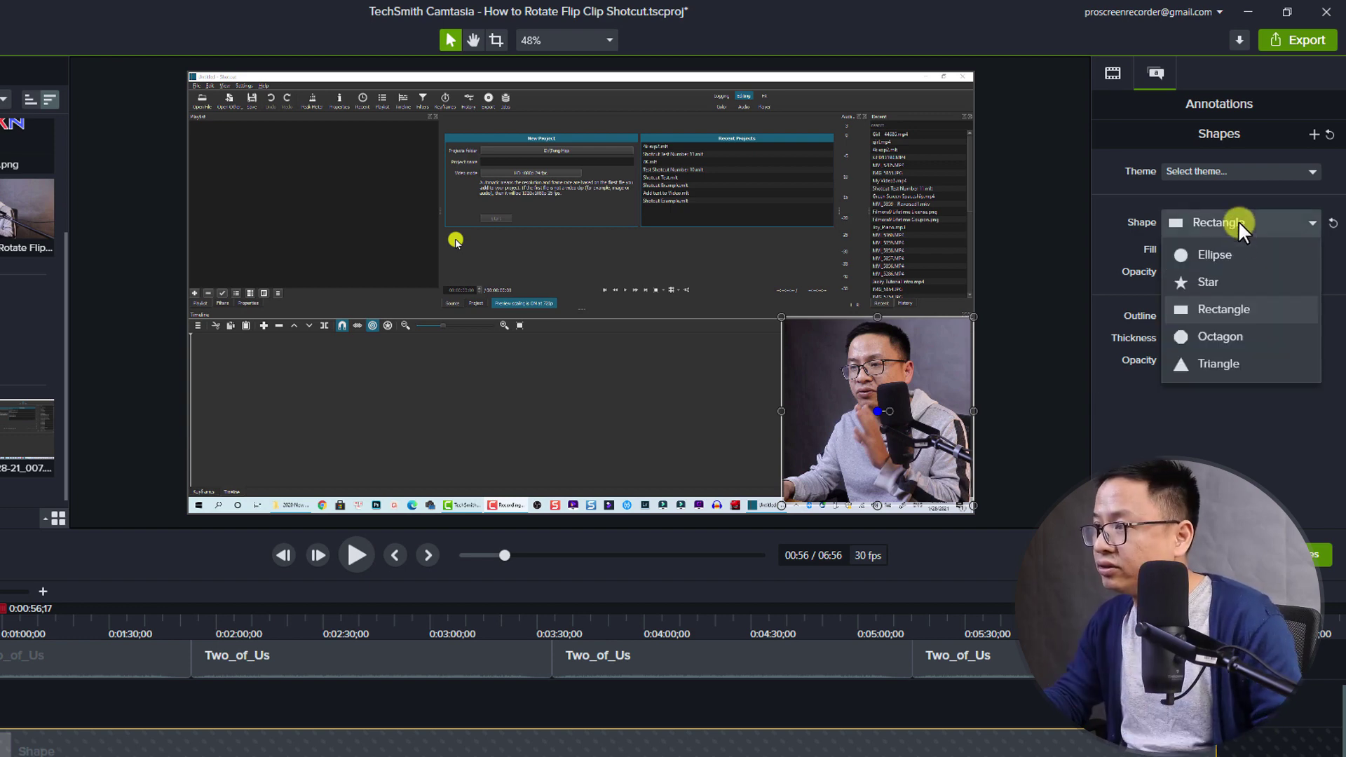
left_click(1210, 335)
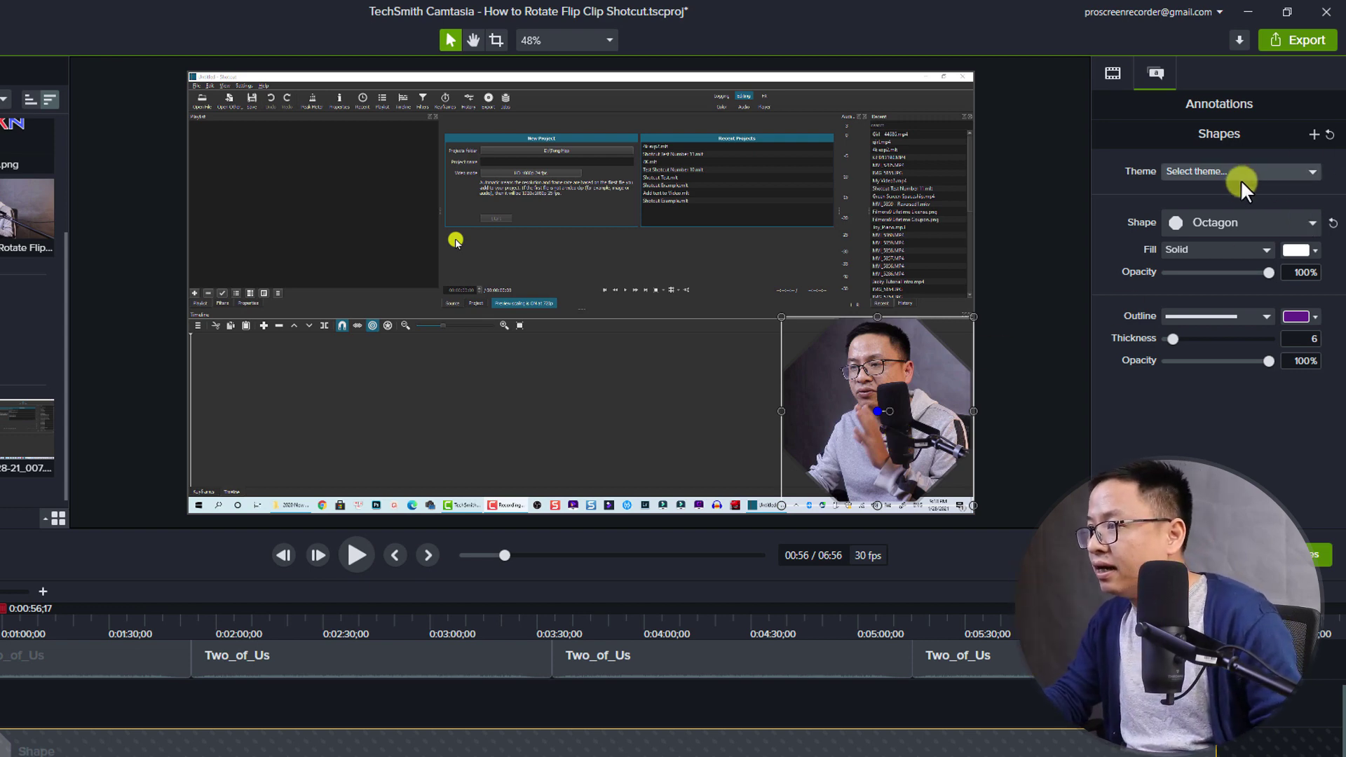
left_click(1227, 215)
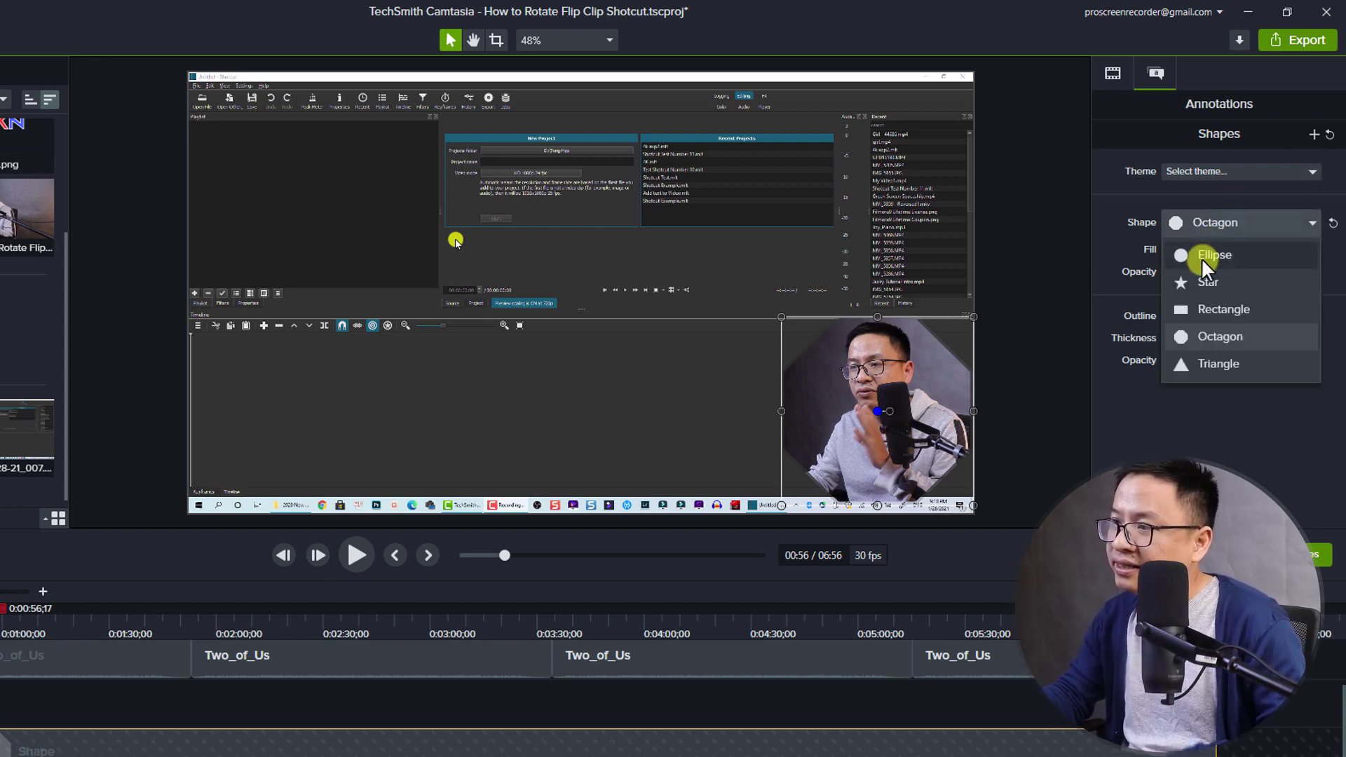
left_click(1192, 266)
Delete the ellipse shape from Track 3
left_click(225, 714)
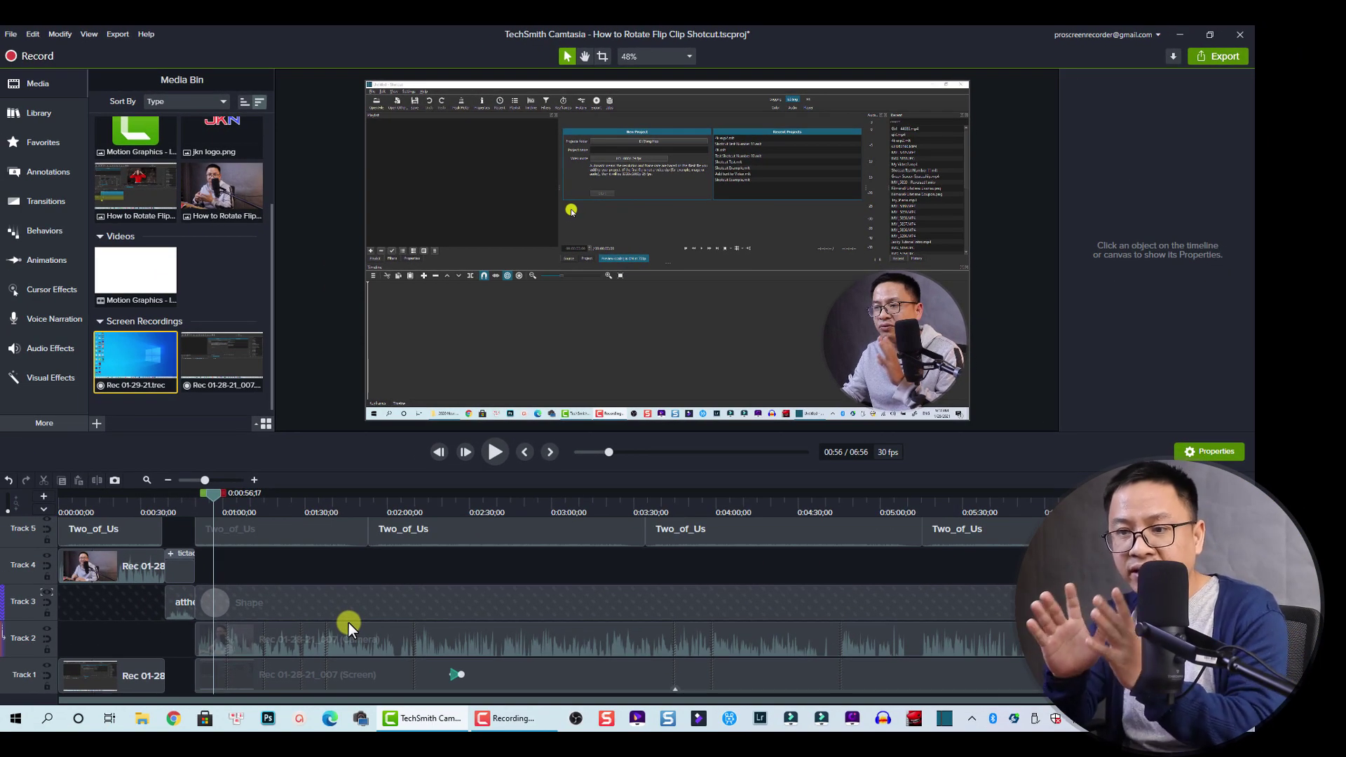
left_click(351, 632)
left_click(338, 609)
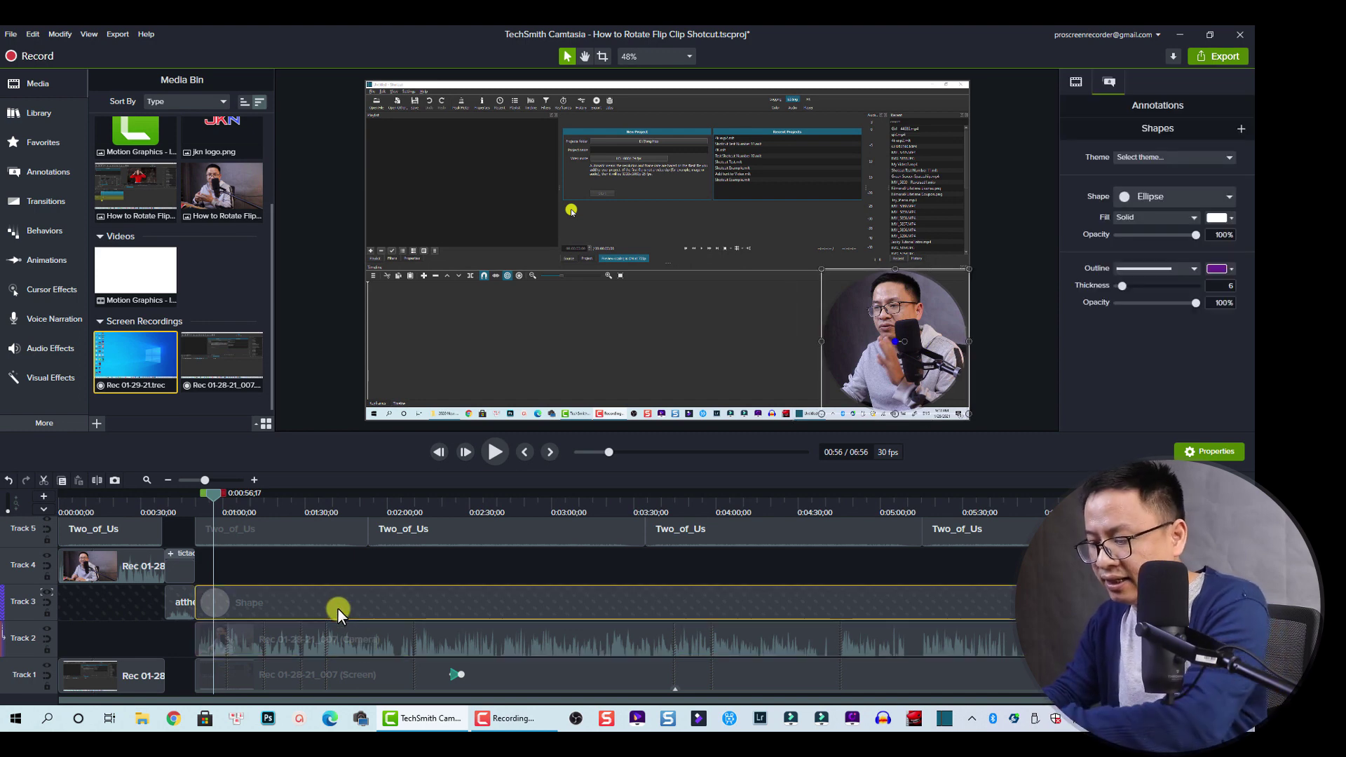
key("Delete")
Set the track matte mode of Track 3 to None
left_click(220, 651)
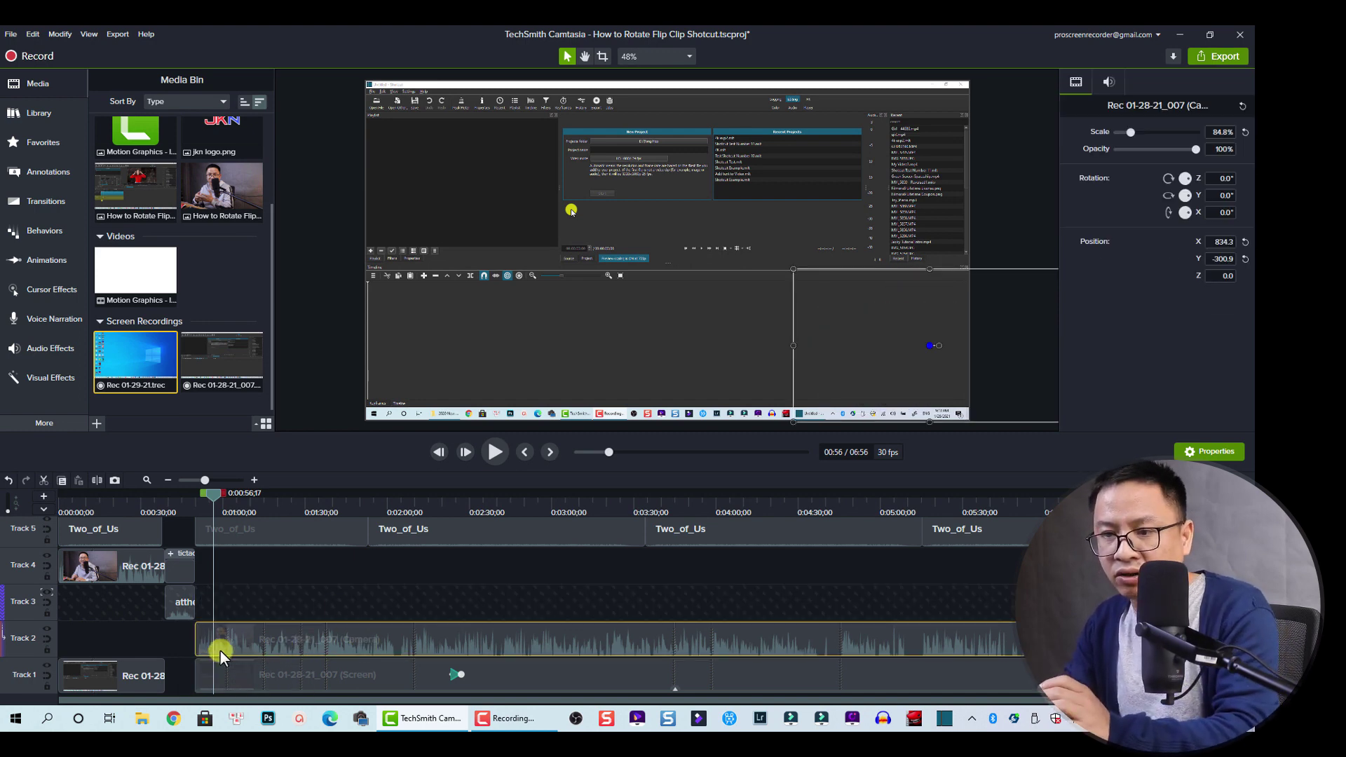
left_click(47, 599)
left_click(46, 596)
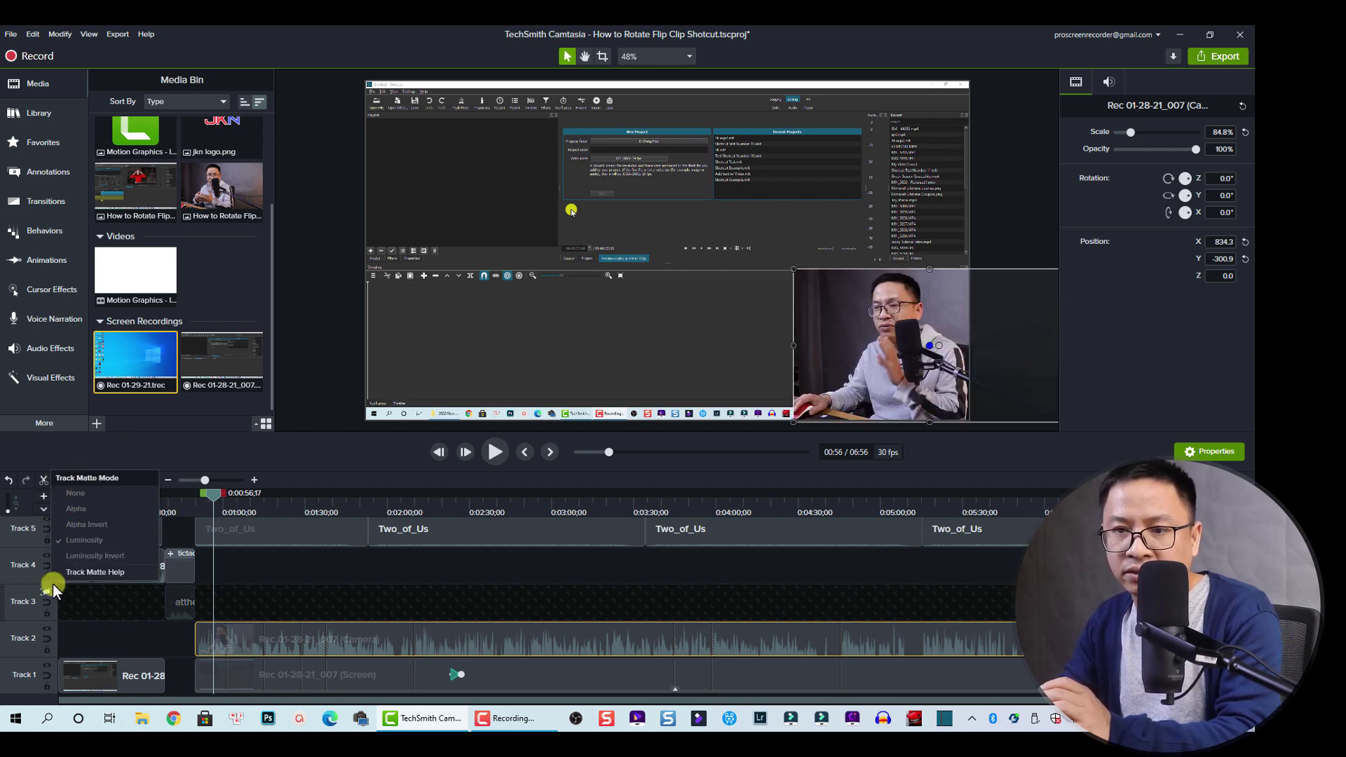
left_click(46, 593)
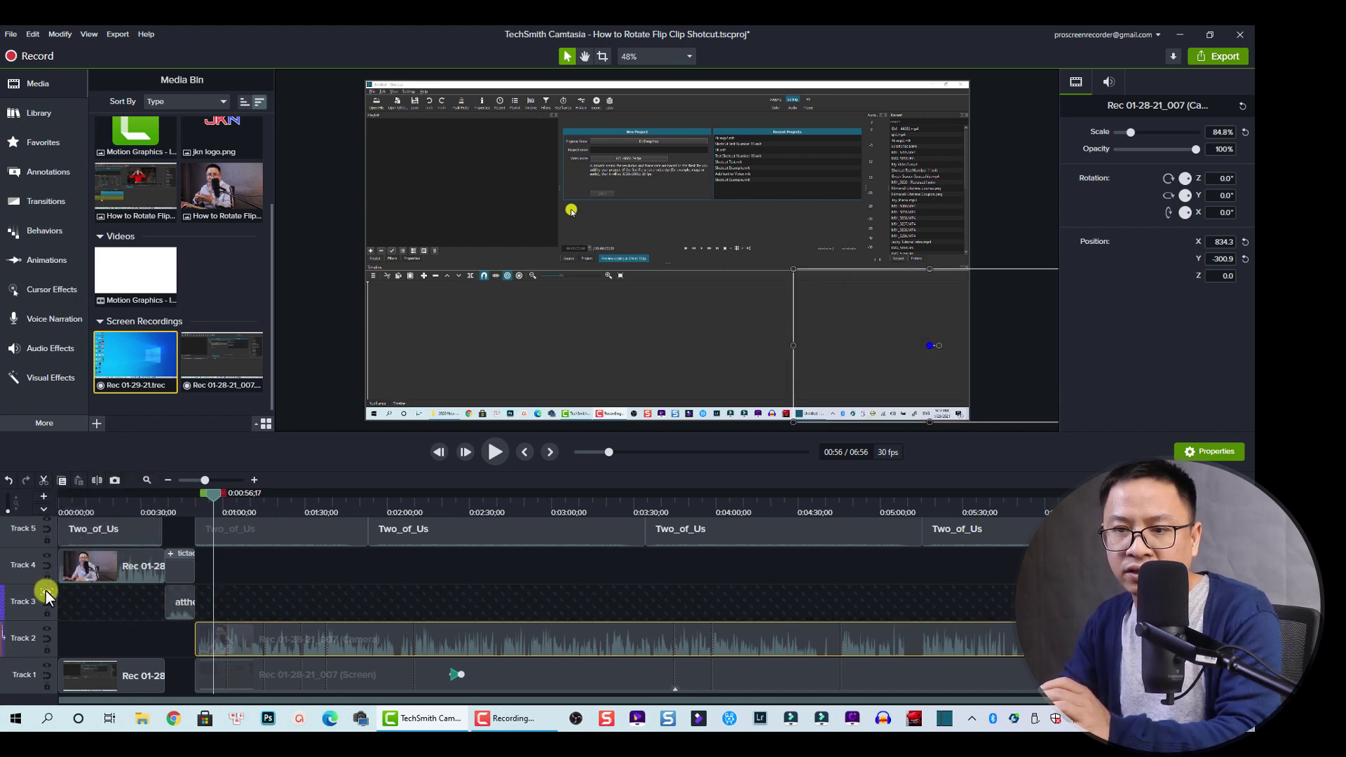
left_click(47, 596)
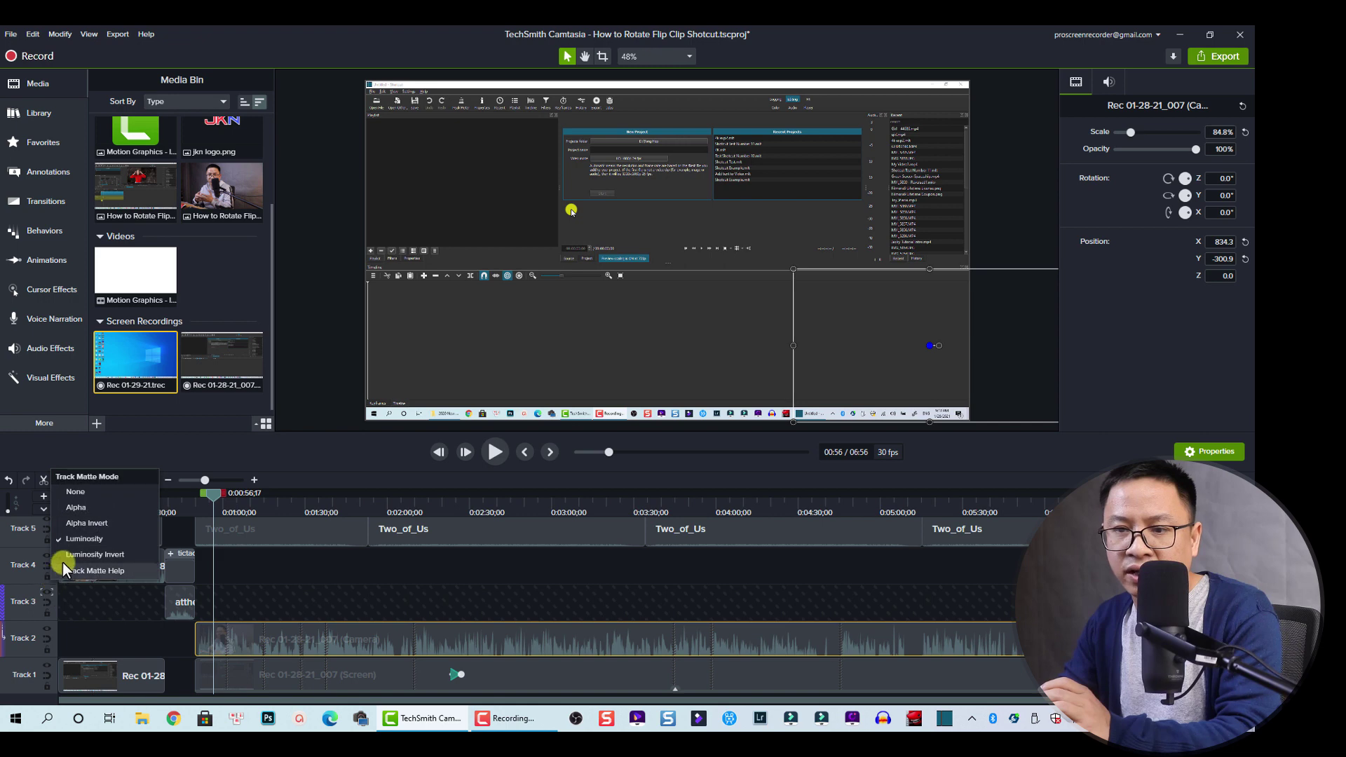
left_click(75, 492)
Align the Track 2 camera video with the canvas's upper-left corner and enlarge it to fill the whole canvas
left_click(323, 600)
left_click(860, 357)
left_click_drag(860, 358, 435, 171)
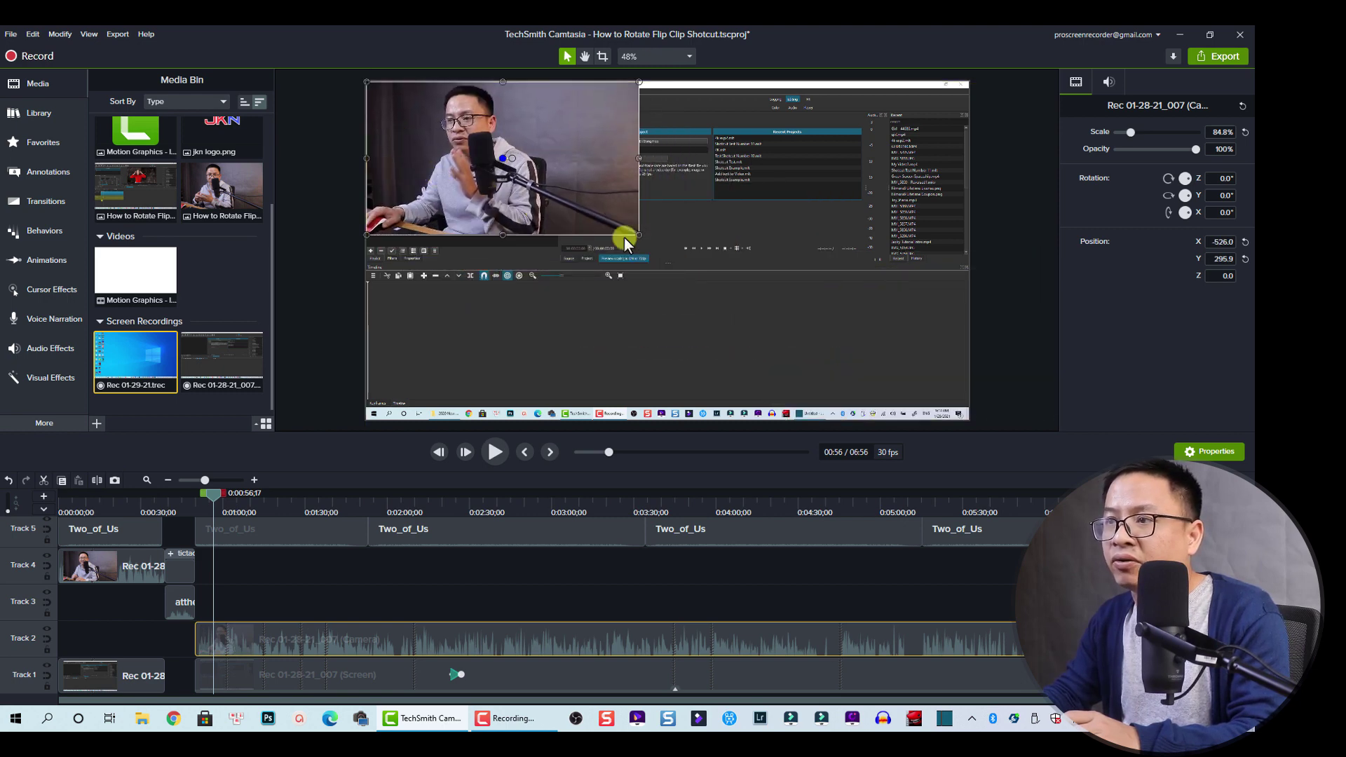
left_click_drag(638, 234, 949, 421)
left_click(495, 604)
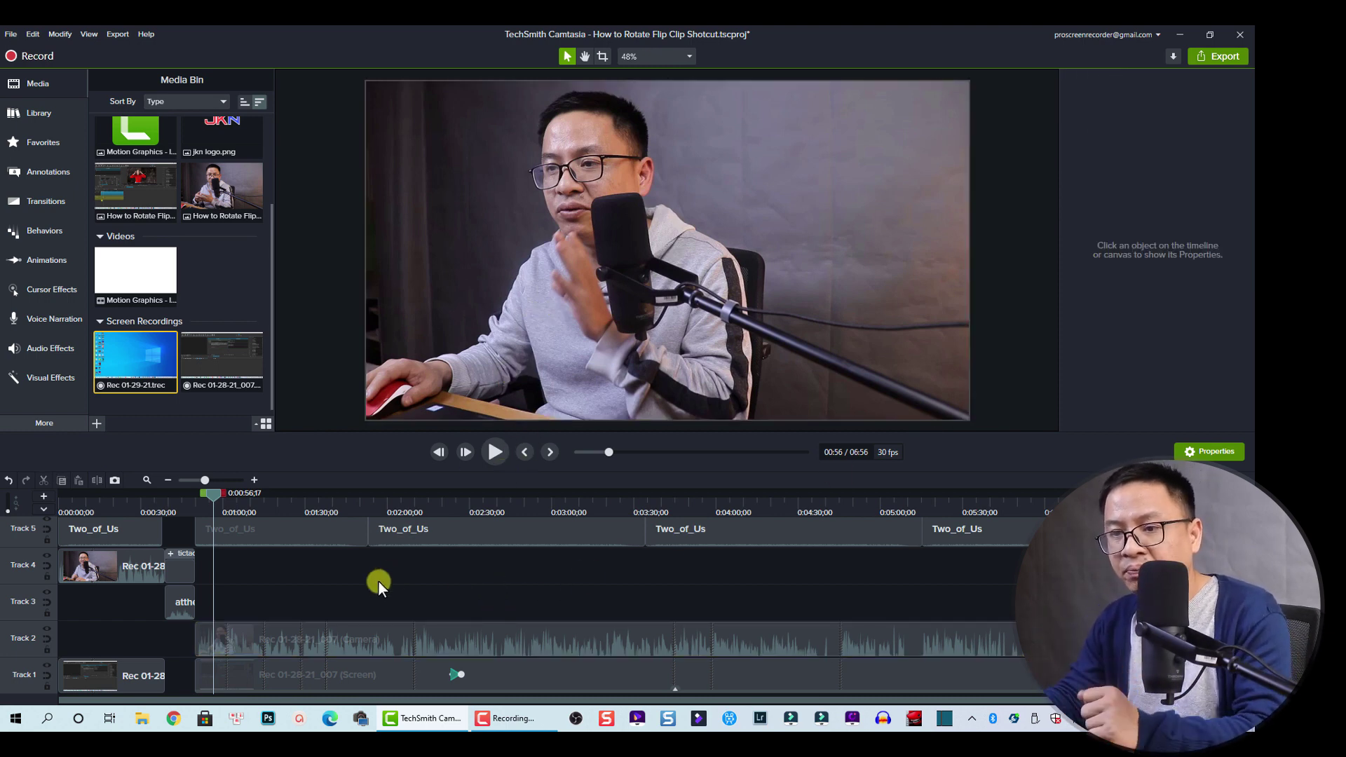
Add a Basic white ellipse shape on Track 3 above the main camera clip, lasting until that clip's end
scroll(397, 579, "up", 2)
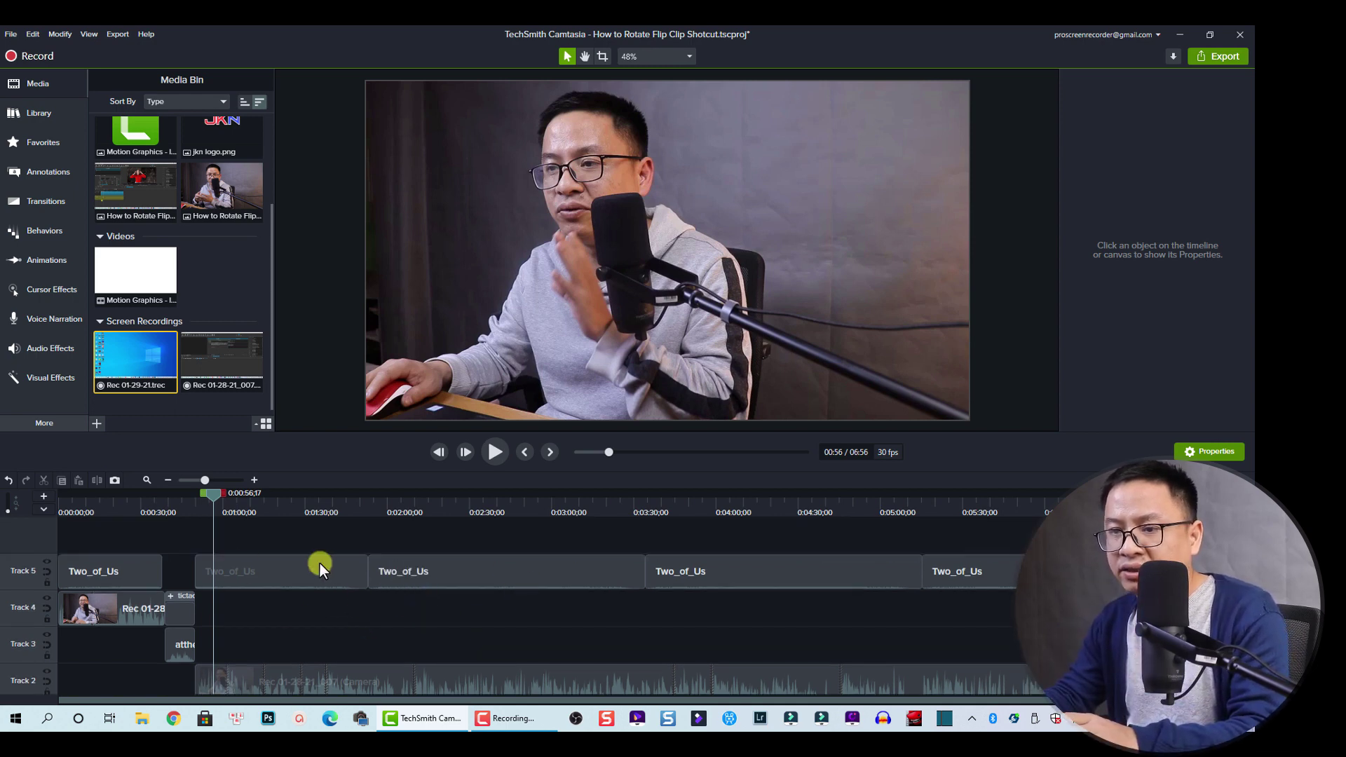
scroll(339, 603, "down", 2)
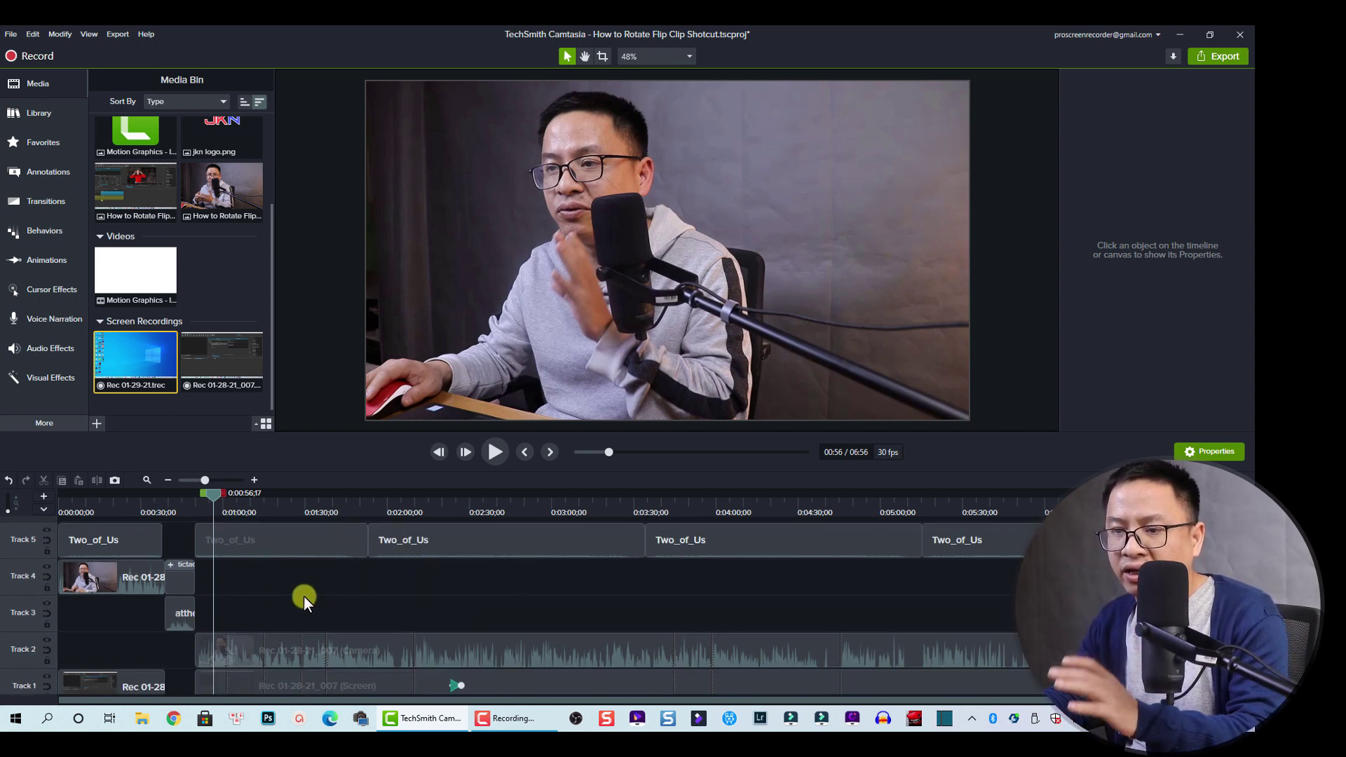
scroll(315, 597, "down", 1)
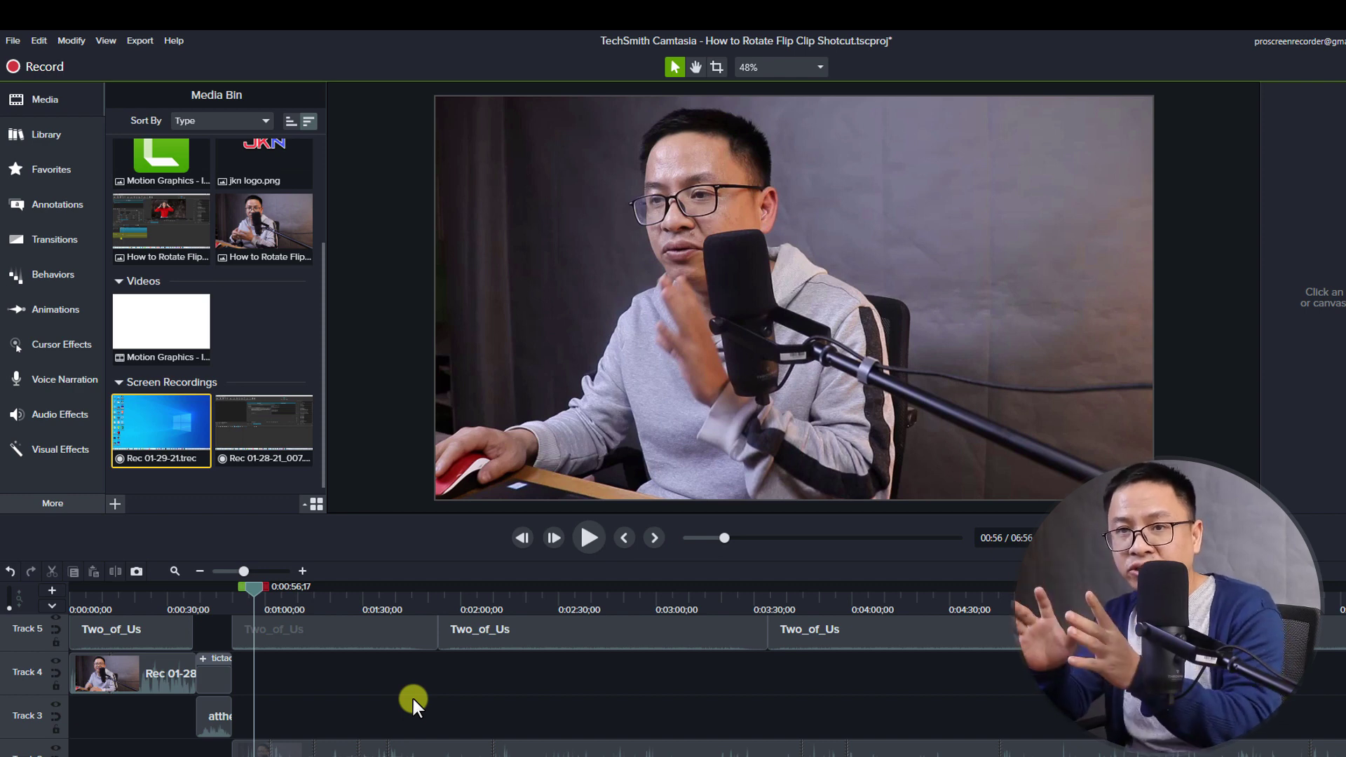
left_click(52, 206)
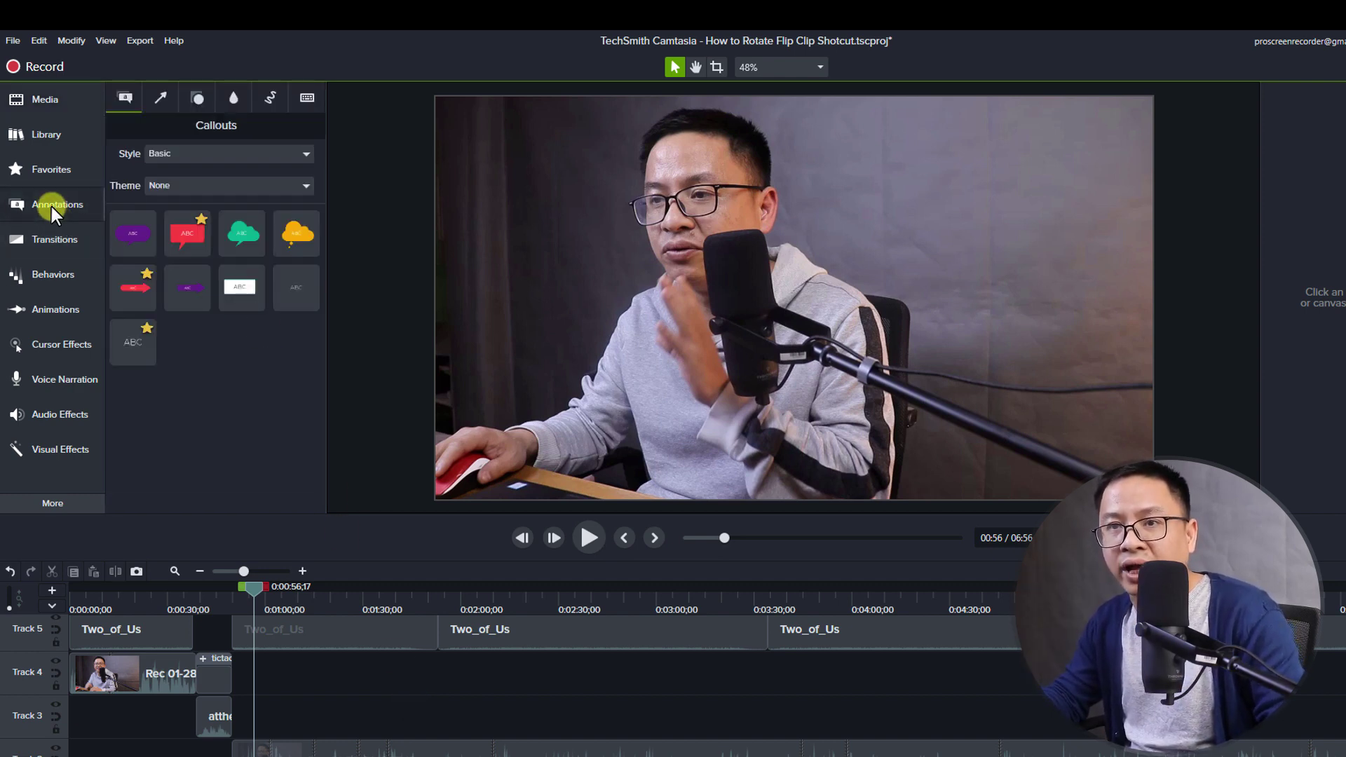
left_click(196, 96)
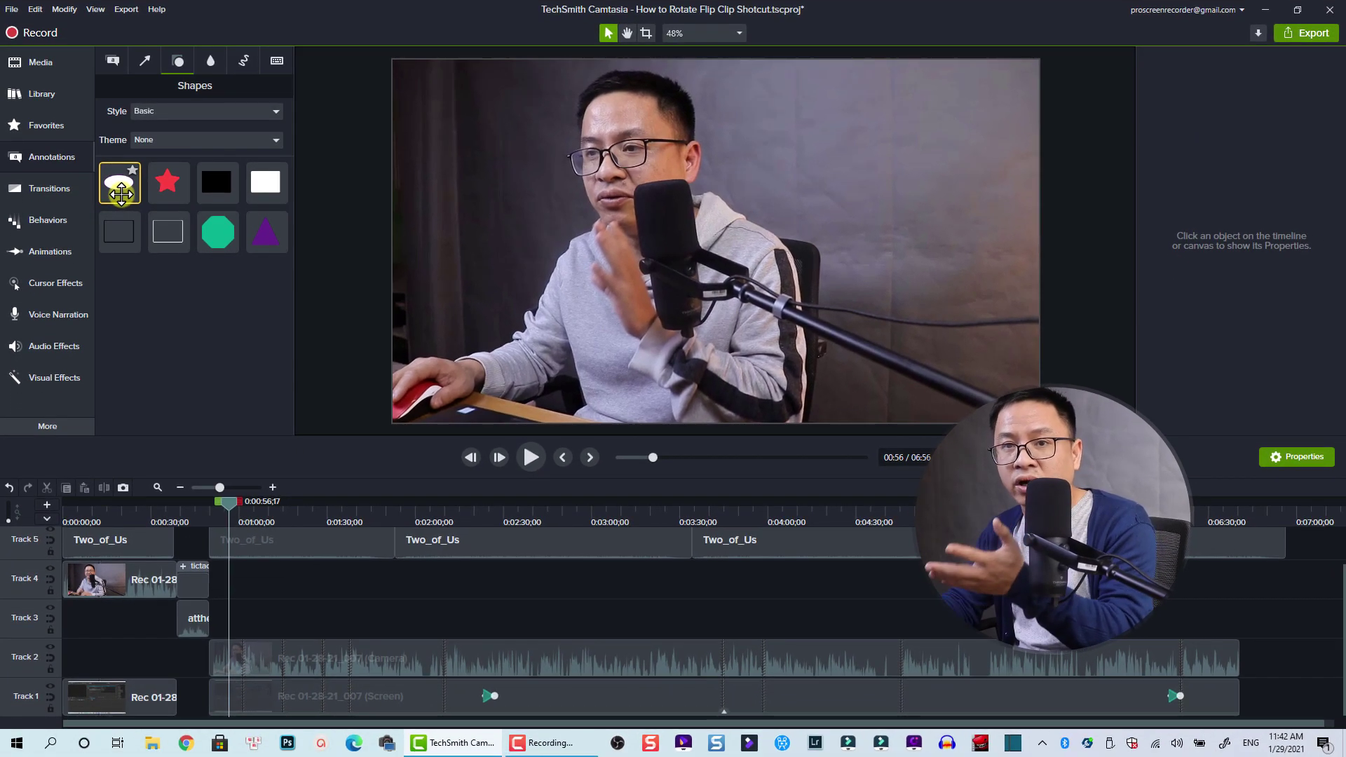
mouse_move(120, 193)
left_mouse_down()
mouse_move(262, 528)
mouse_move(219, 624)
mouse_move(1237, 618)
left_mouse_up()
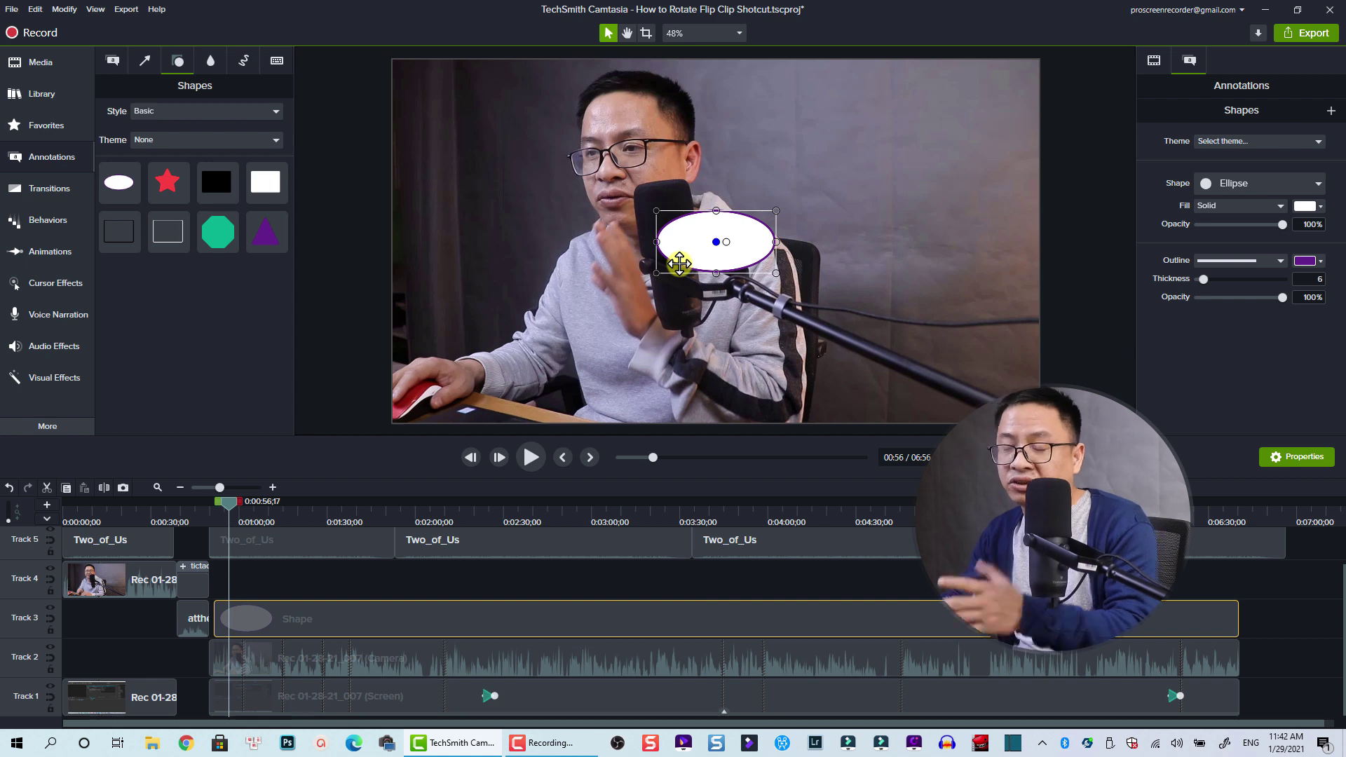
Resize the white ellipse to a nearly circular shape and place it in the lower-right corner of the video
left_click_drag(714, 273, 805, 366)
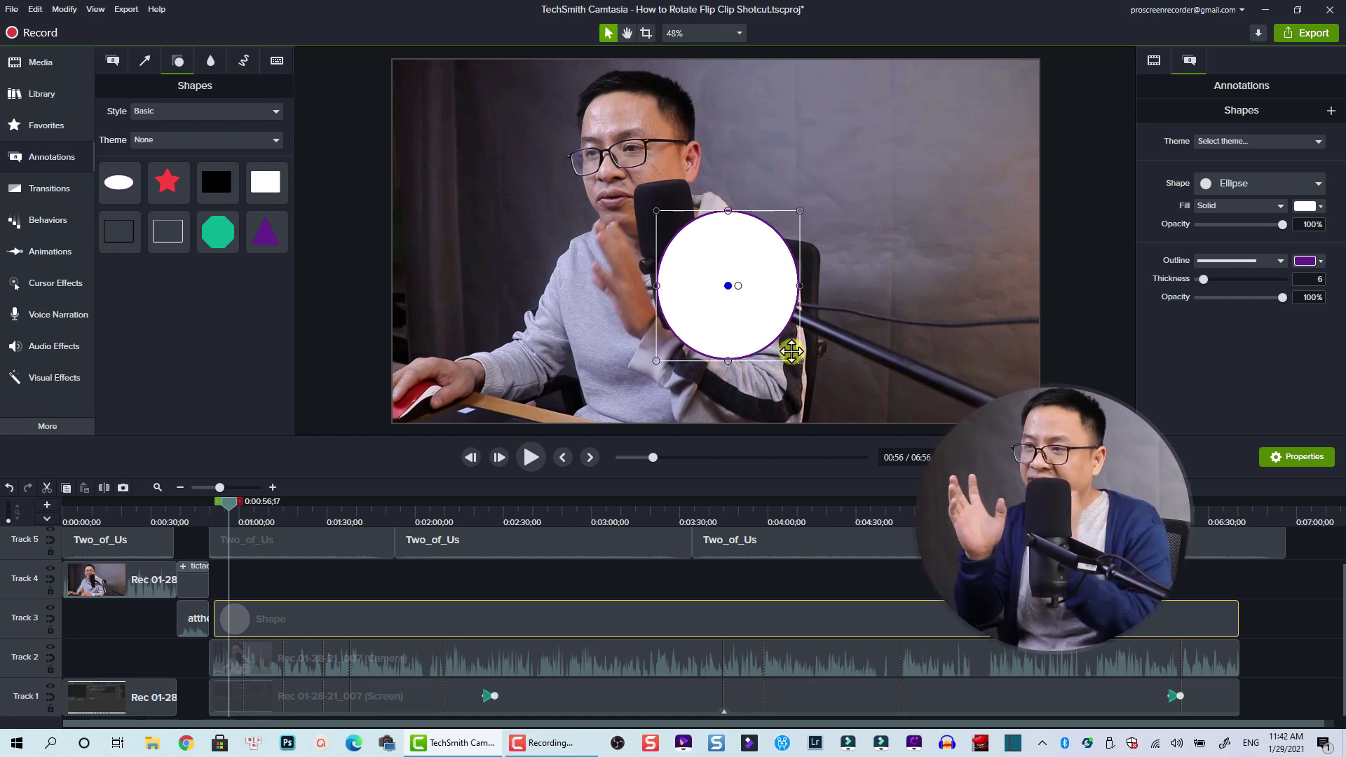
left_click_drag(786, 307, 974, 383)
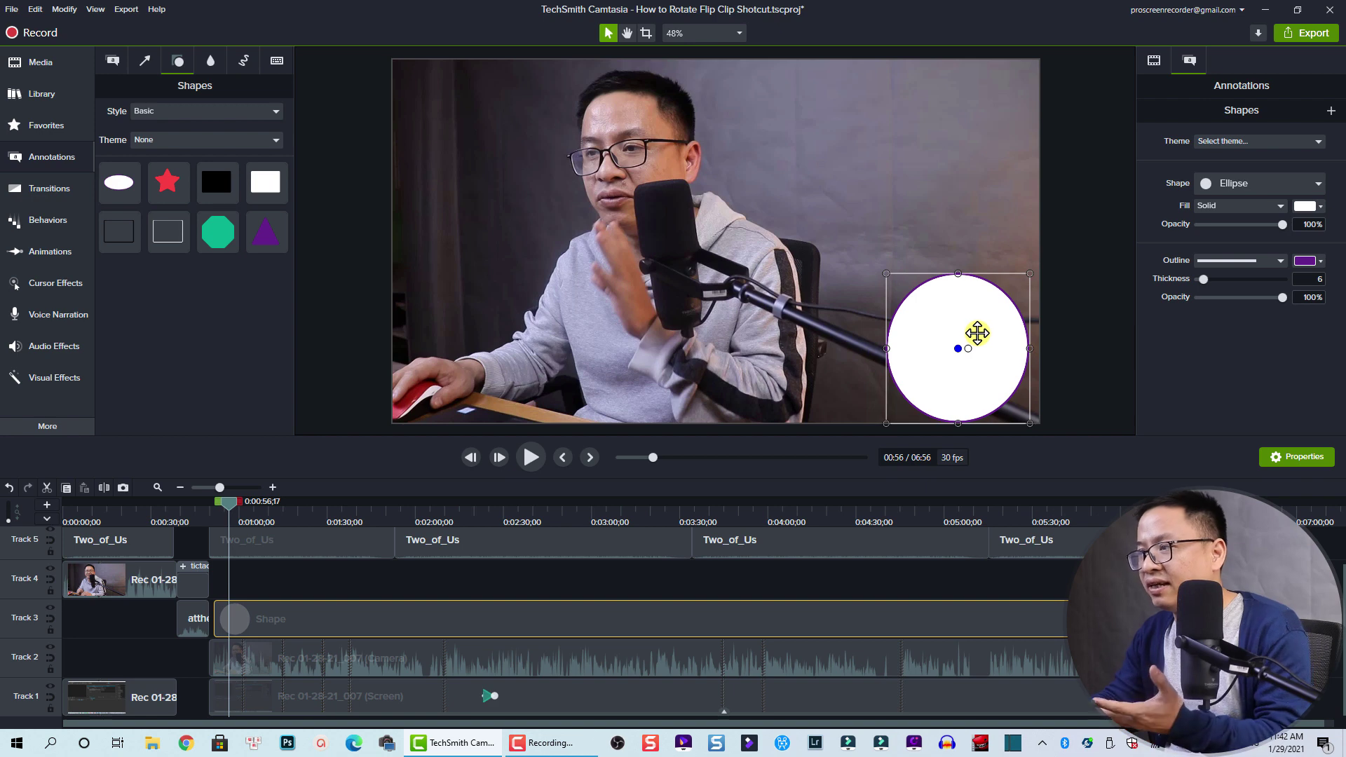
mouse_move(1026, 286)
left_mouse_down()
mouse_move(1012, 319)
mouse_move(1012, 305)
left_mouse_up()
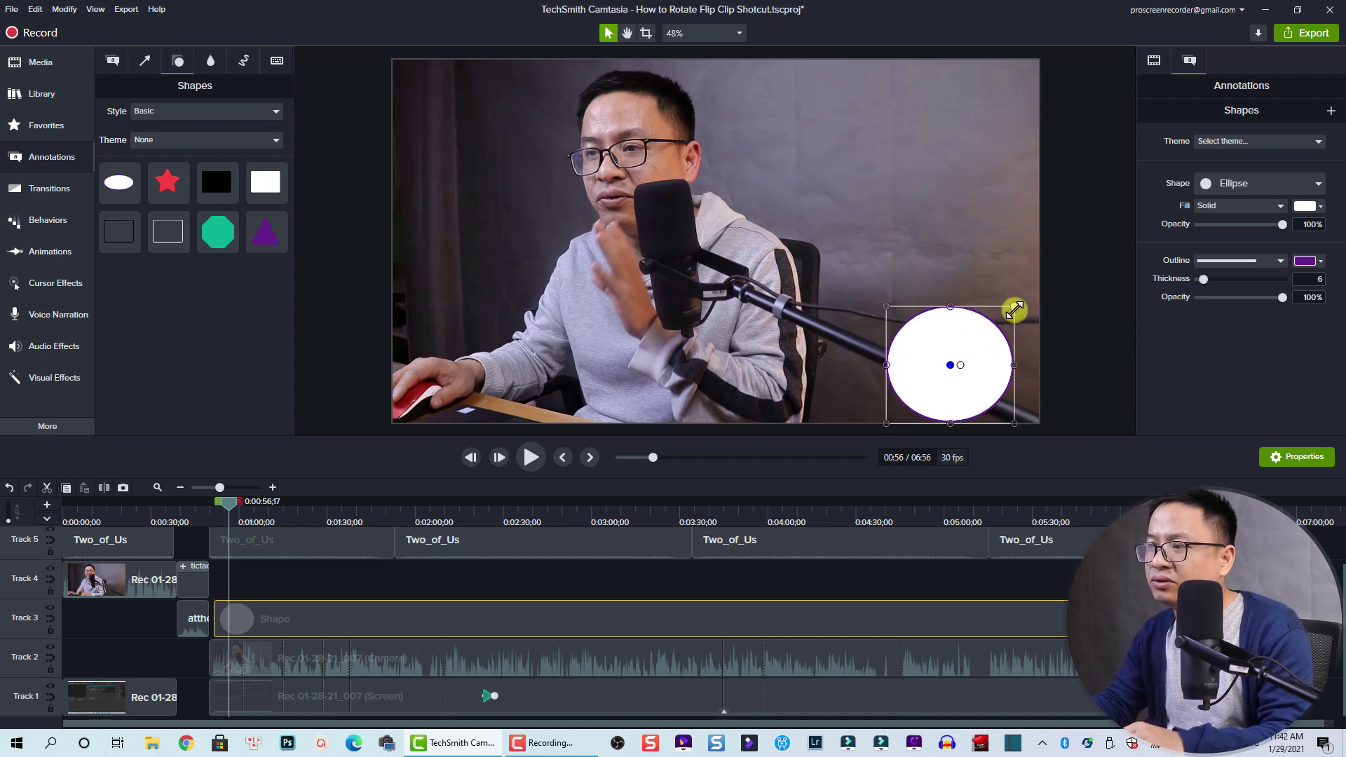
left_click_drag(983, 384, 988, 384)
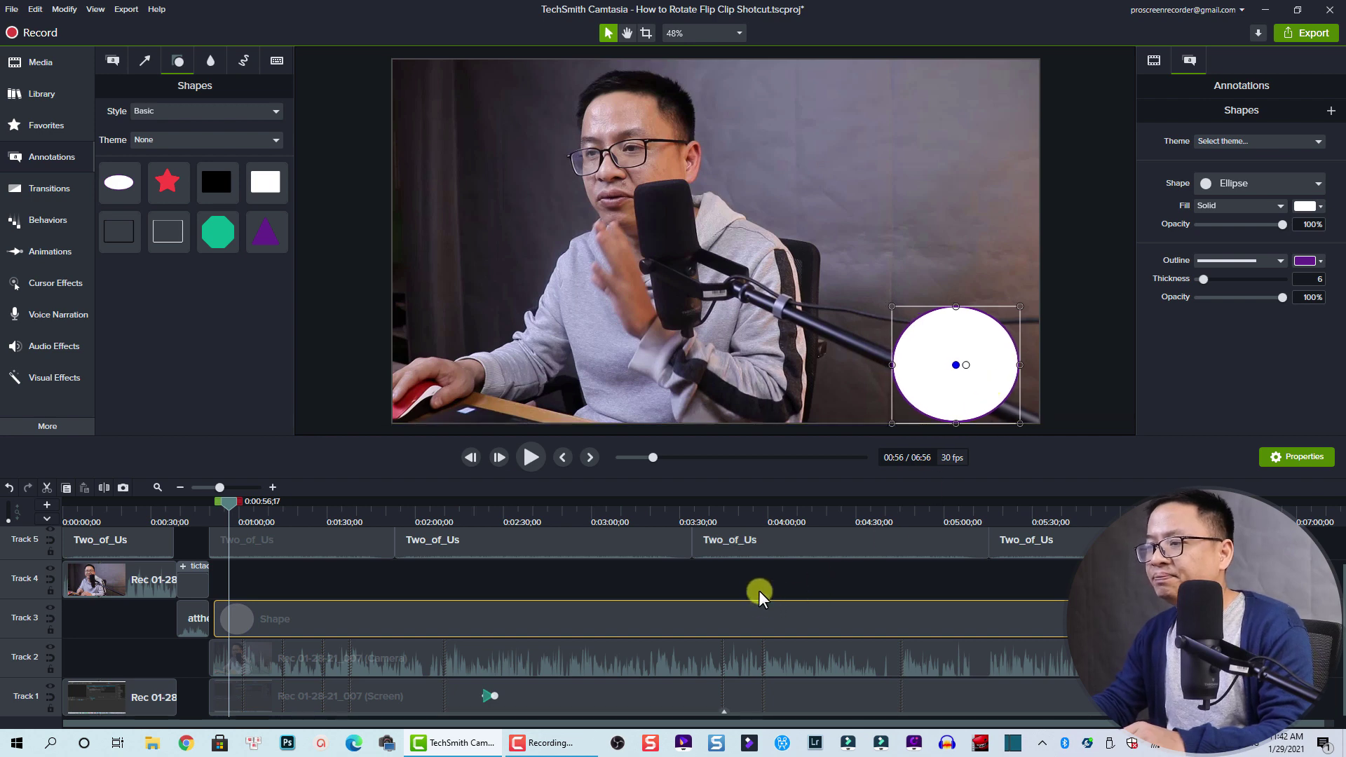
Try the Alpha track matte mode on Track 3 and undo it
left_click(761, 592)
left_click(427, 625)
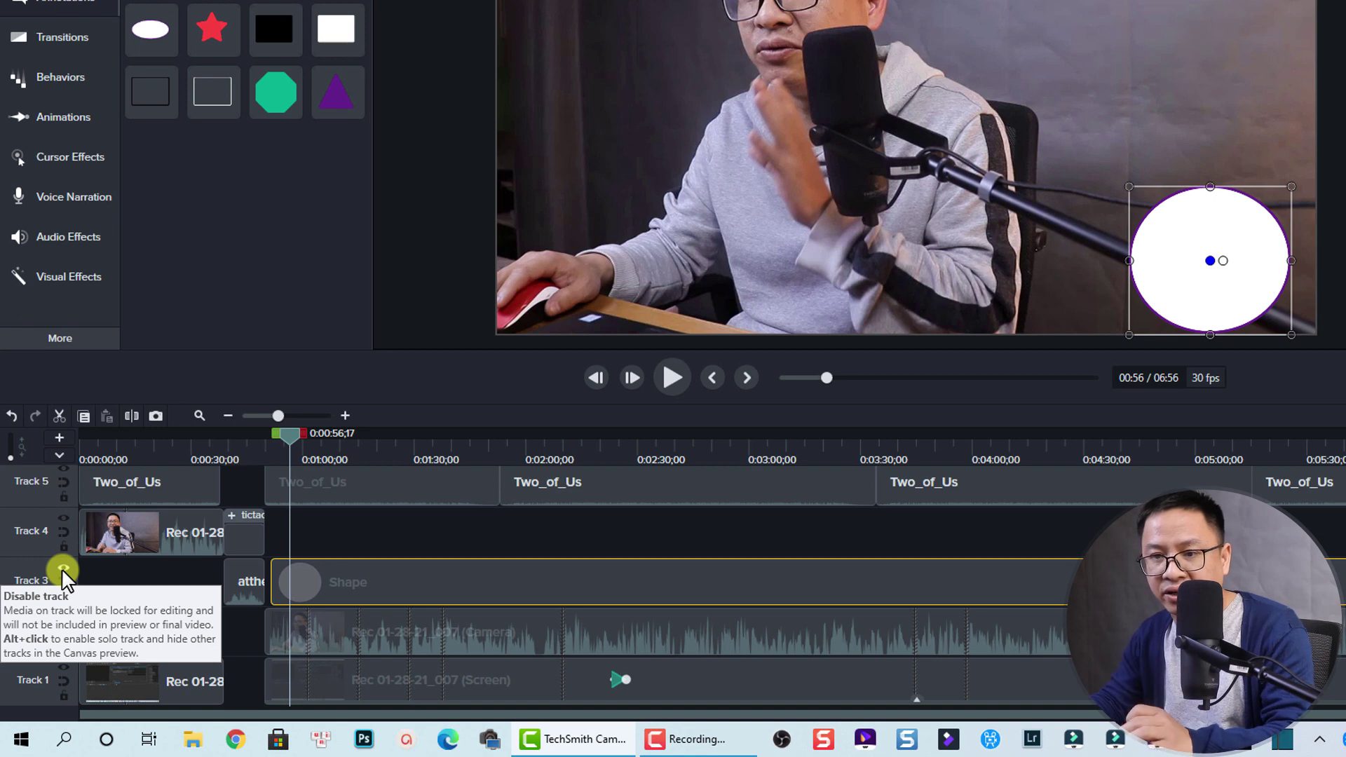
right_click(63, 565)
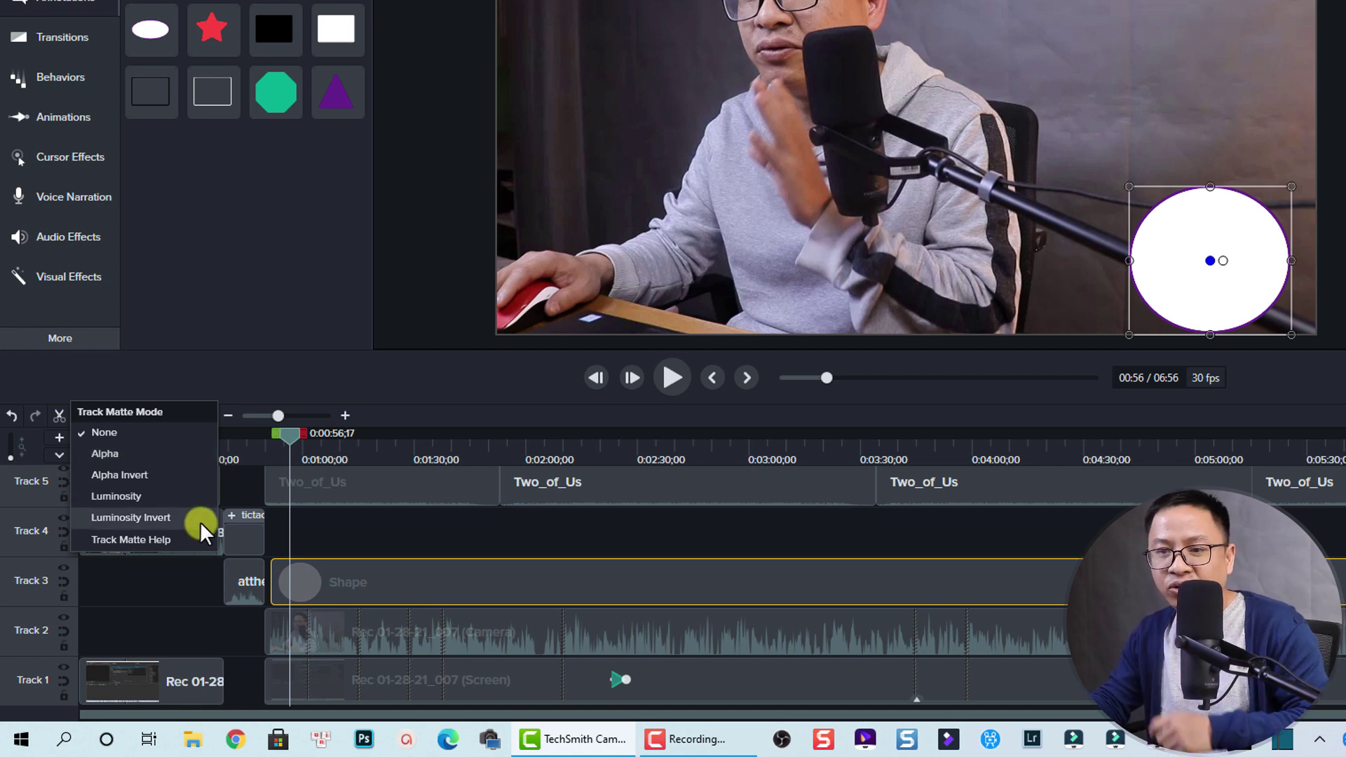
left_click(141, 457)
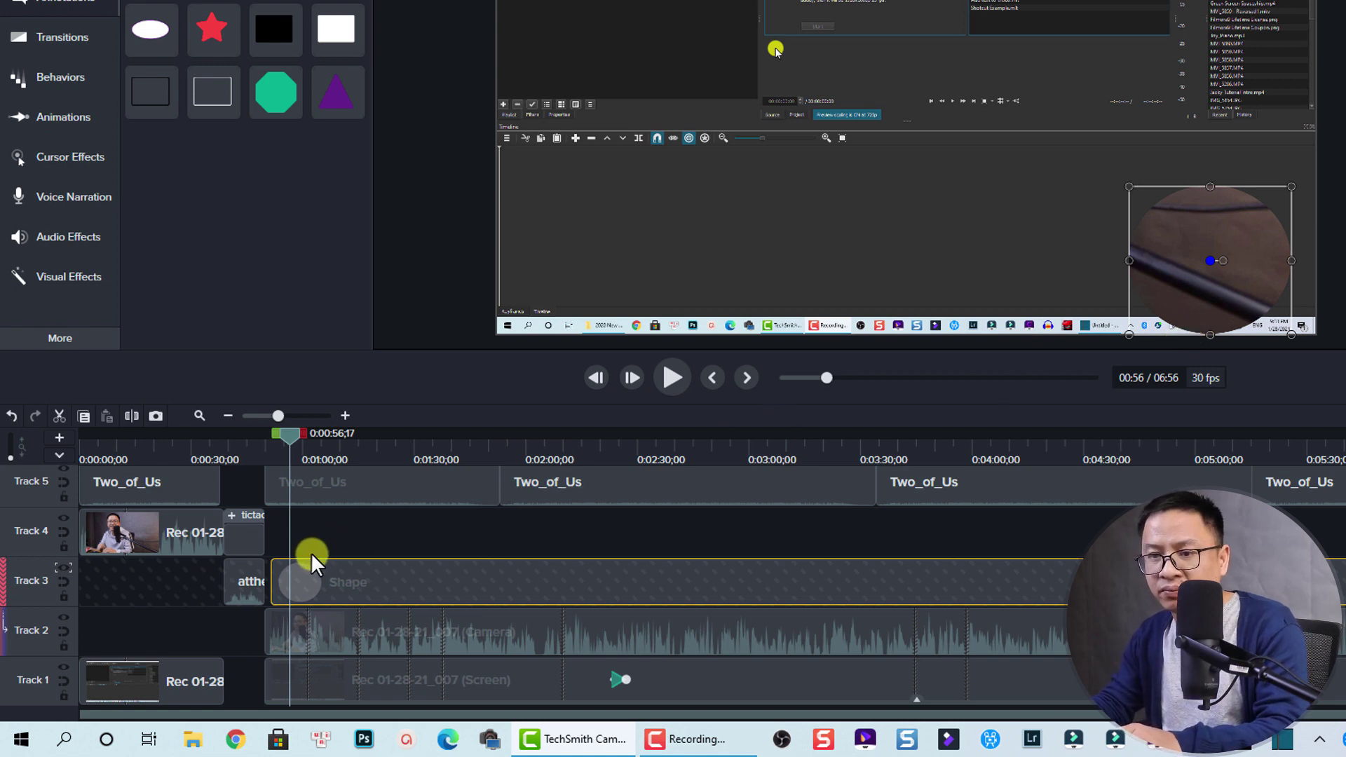
key("ctrl+z")
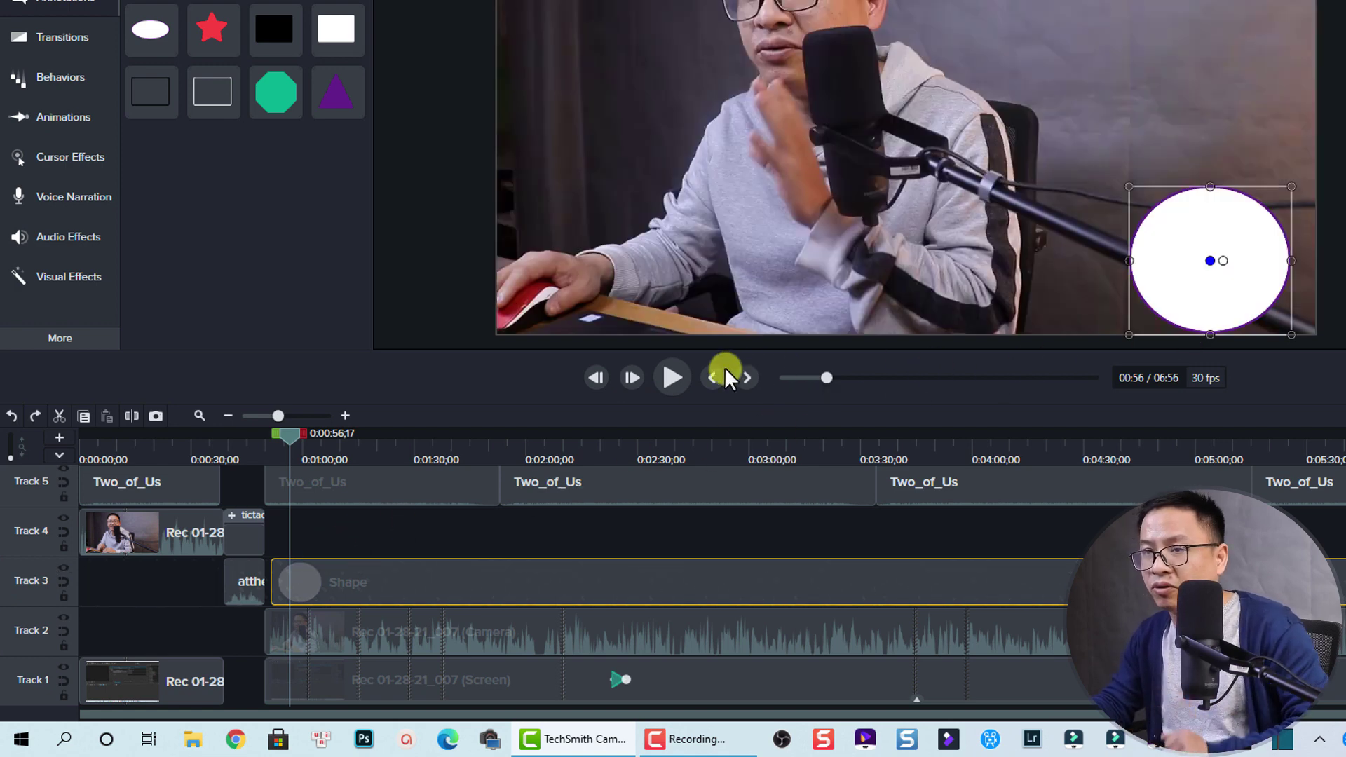
Set the track matte mode of Track 3 to Luminosity and the ellipse's outline thickness to 24
left_click(64, 568)
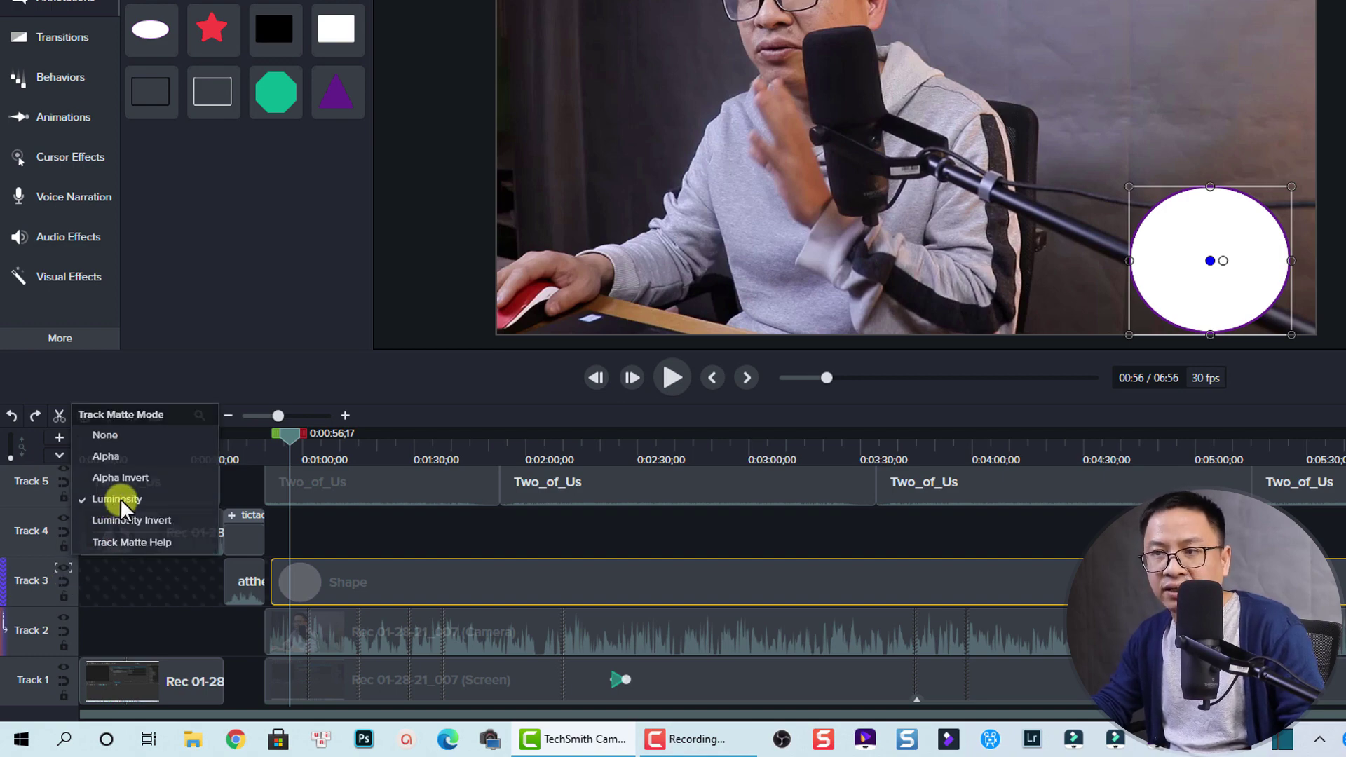
left_click(120, 499)
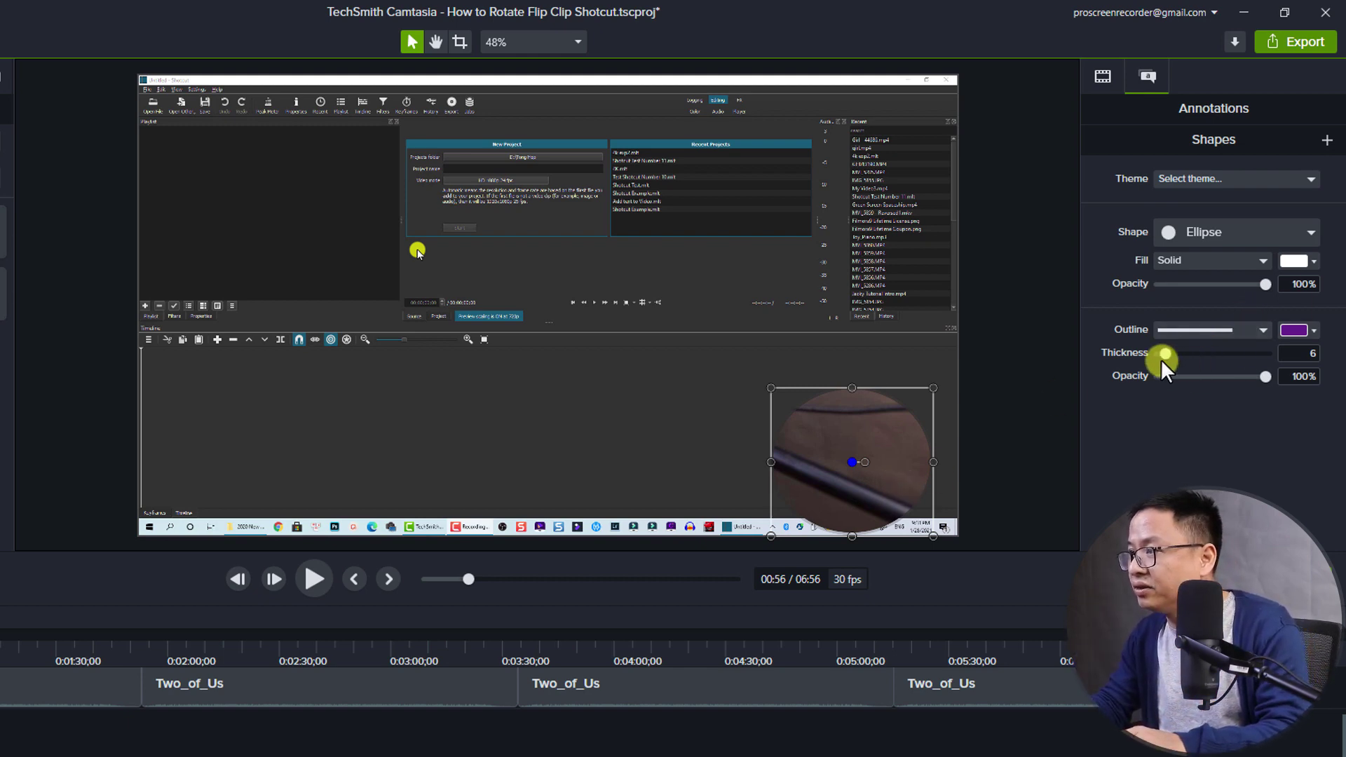
left_click_drag(1163, 352, 1185, 360)
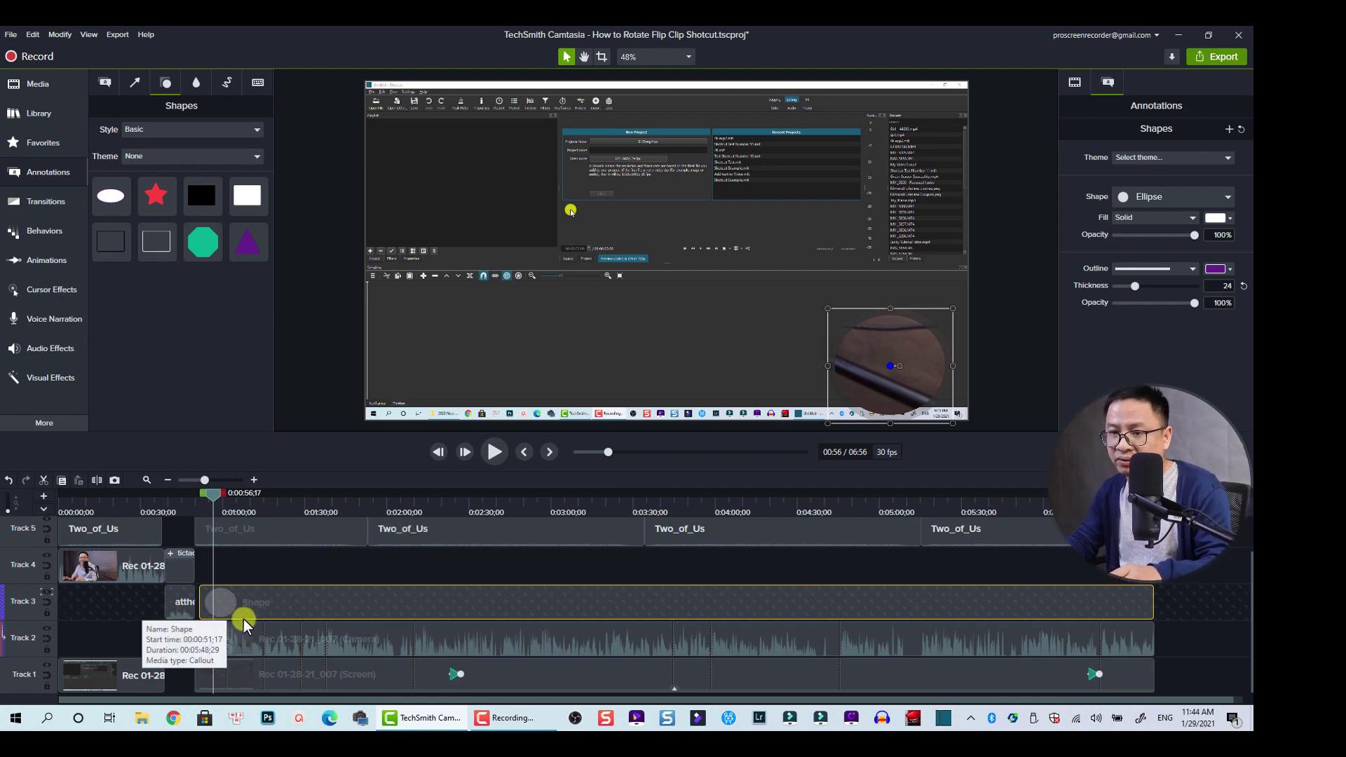
With Track 3 temporarily disabled, shrink the Track 2 camera video to about 64% in the canvas's lower-right corner
left_click(222, 645)
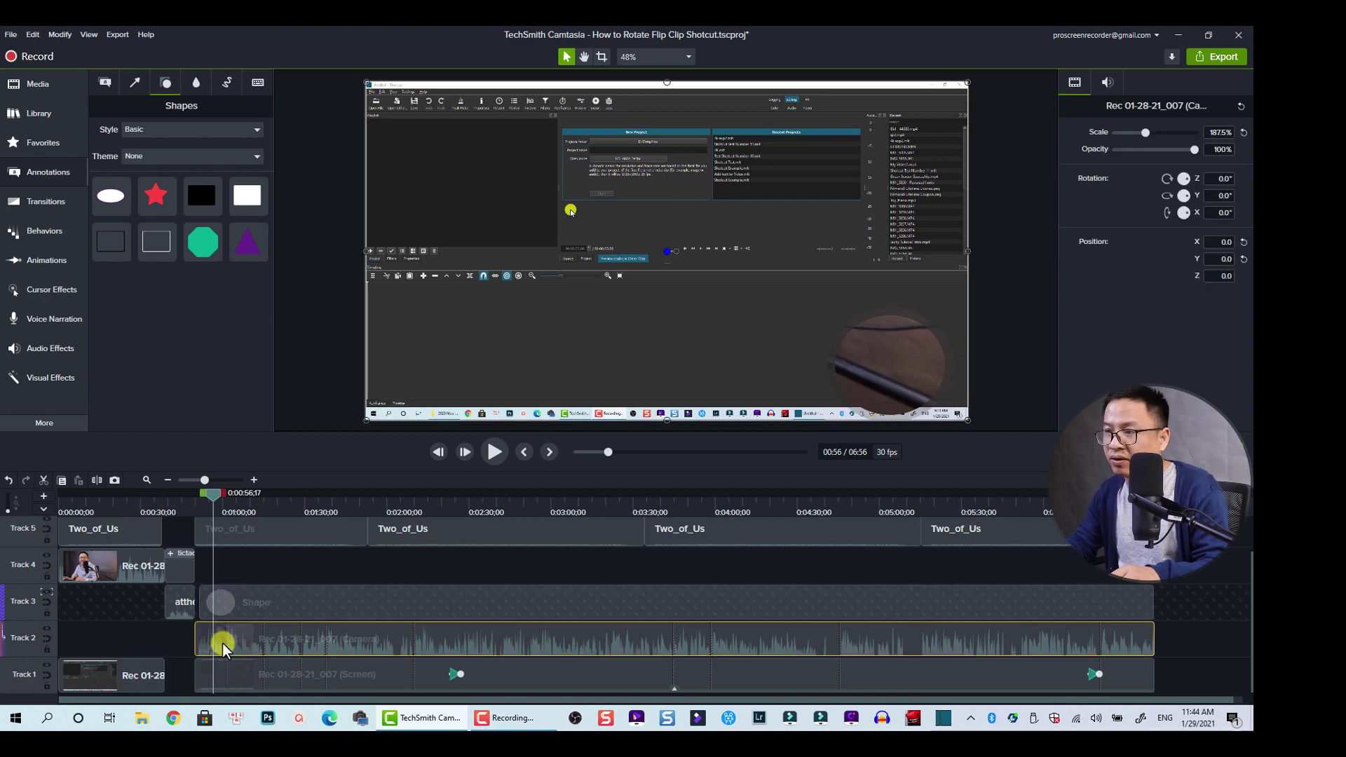
left_click(46, 593)
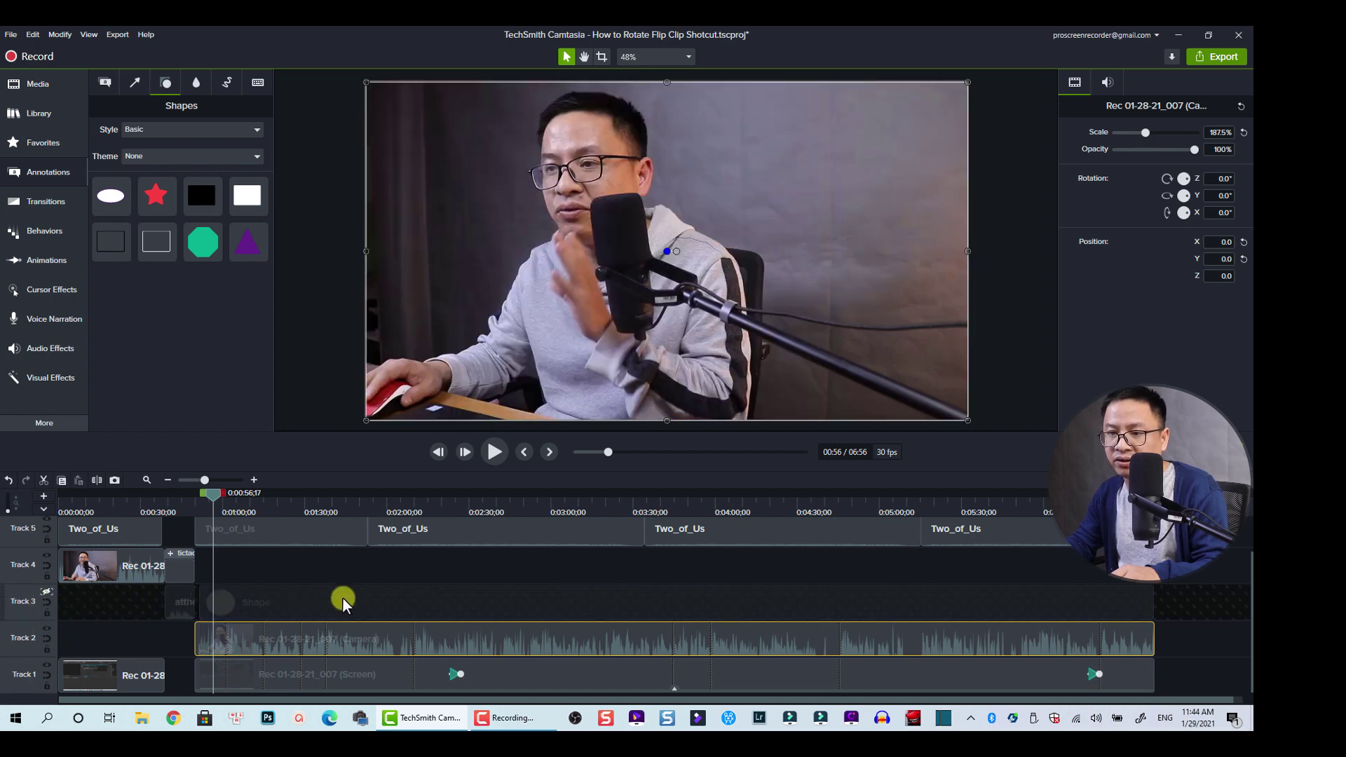
left_click_drag(365, 79, 762, 305)
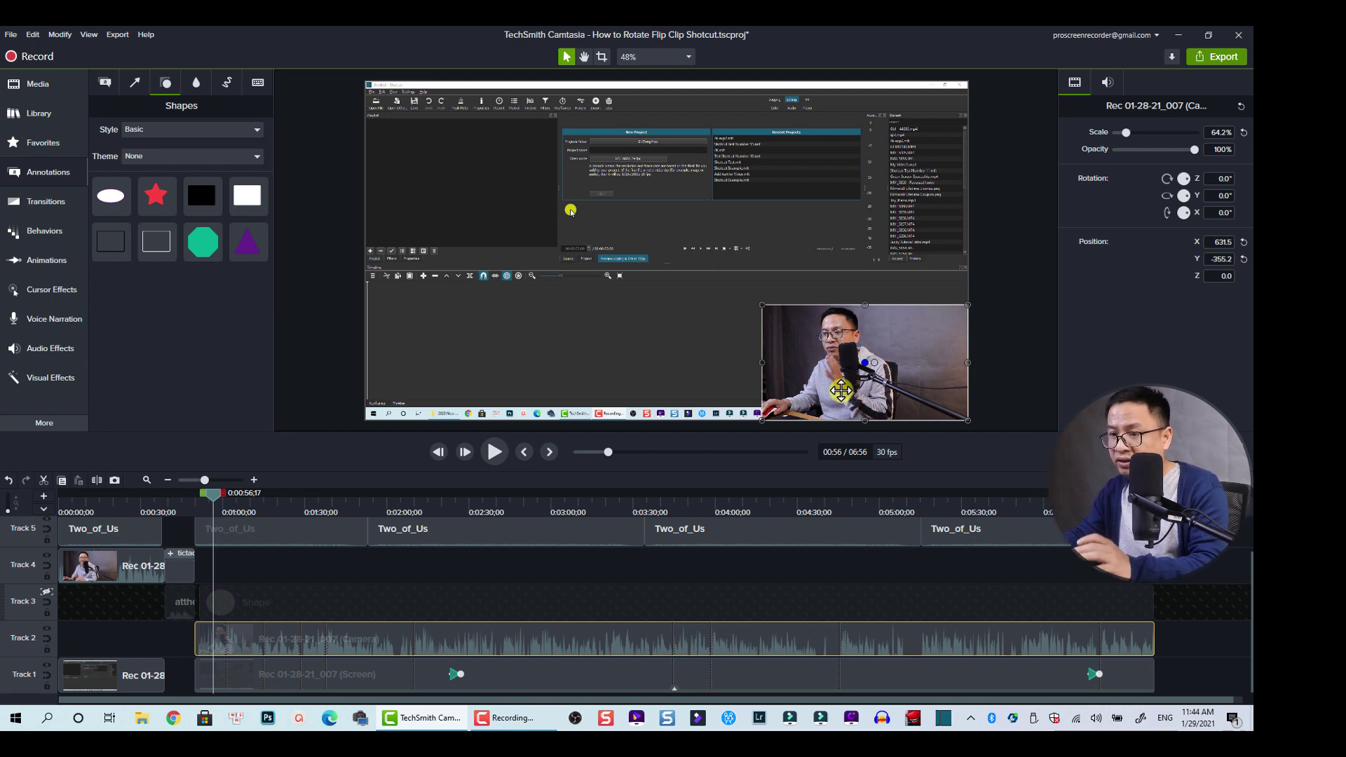
left_click(47, 593)
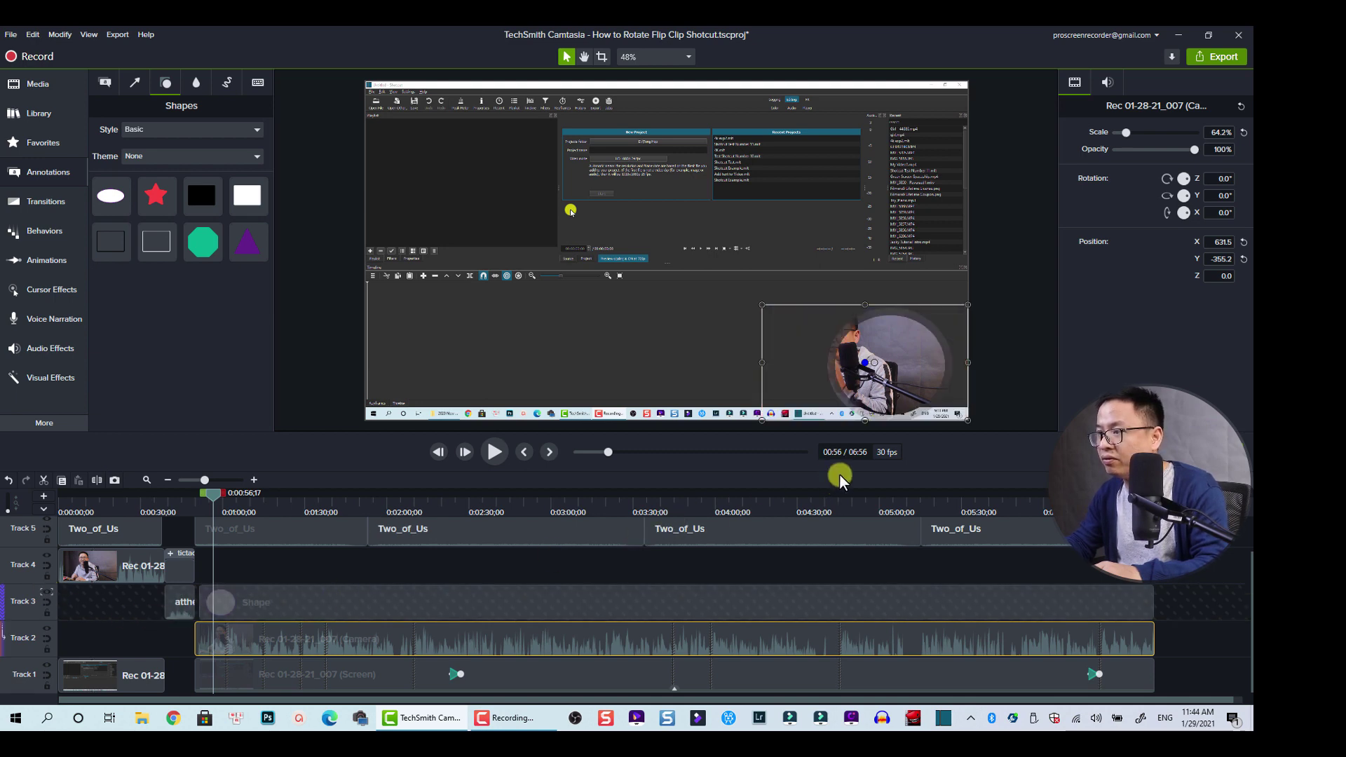
Move the ellipse mask over the presenter's face in the camera video and reduce its outline thickness to 13
left_click(289, 612)
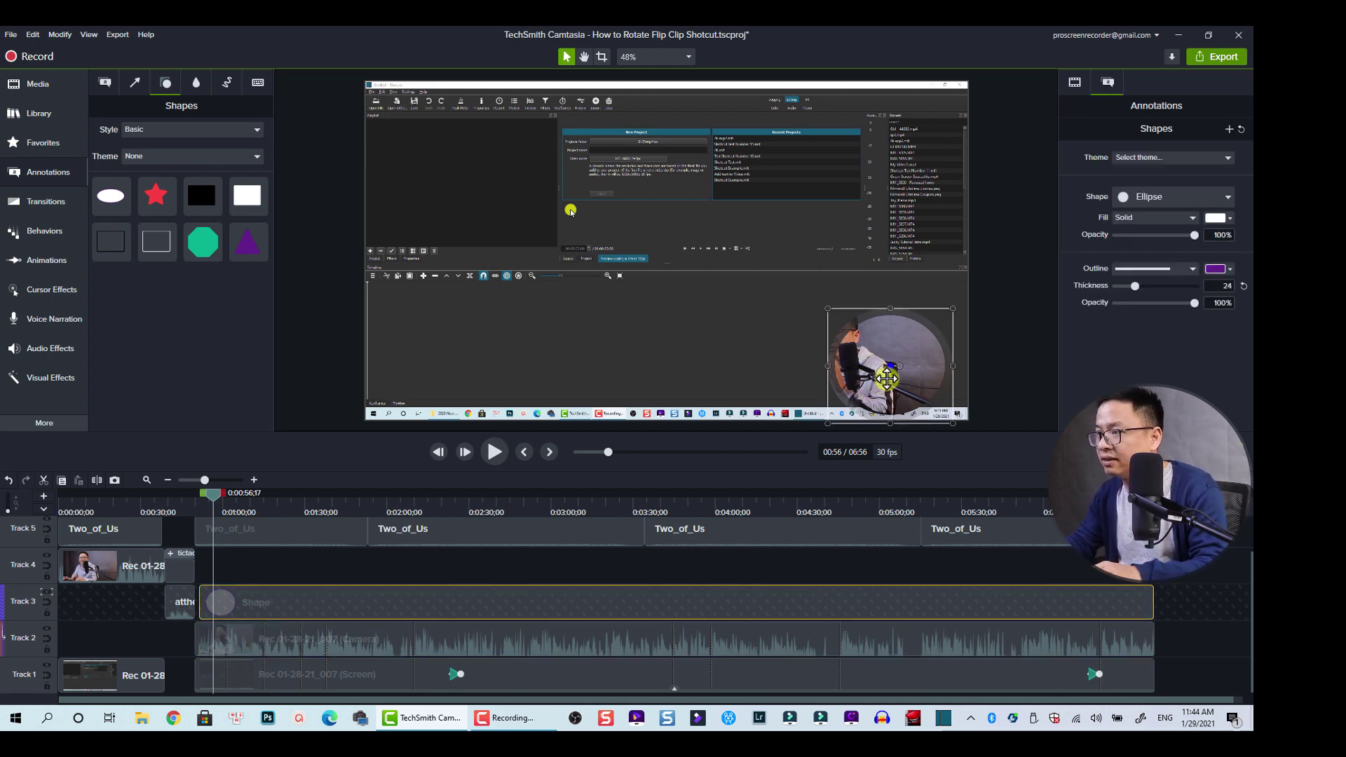
left_click_drag(887, 379, 841, 364)
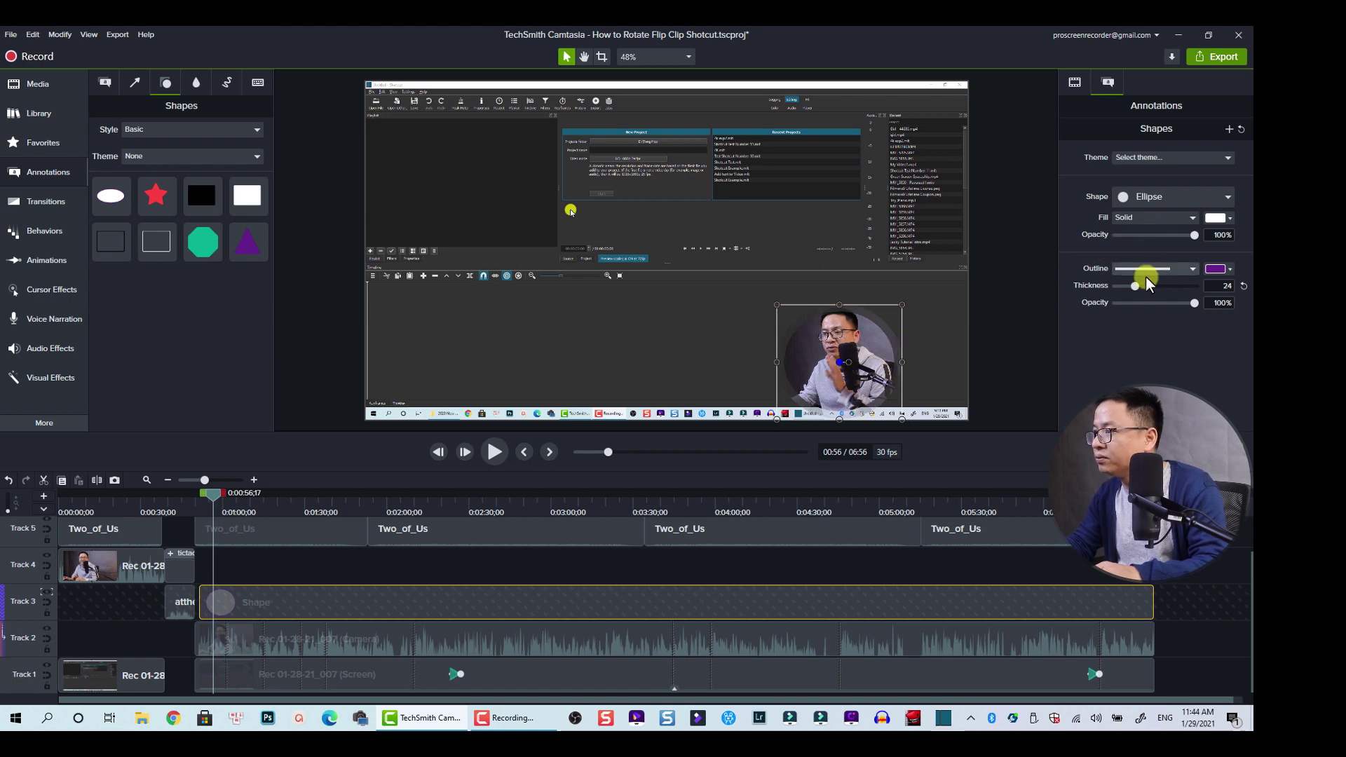
left_click_drag(1133, 290, 1126, 291)
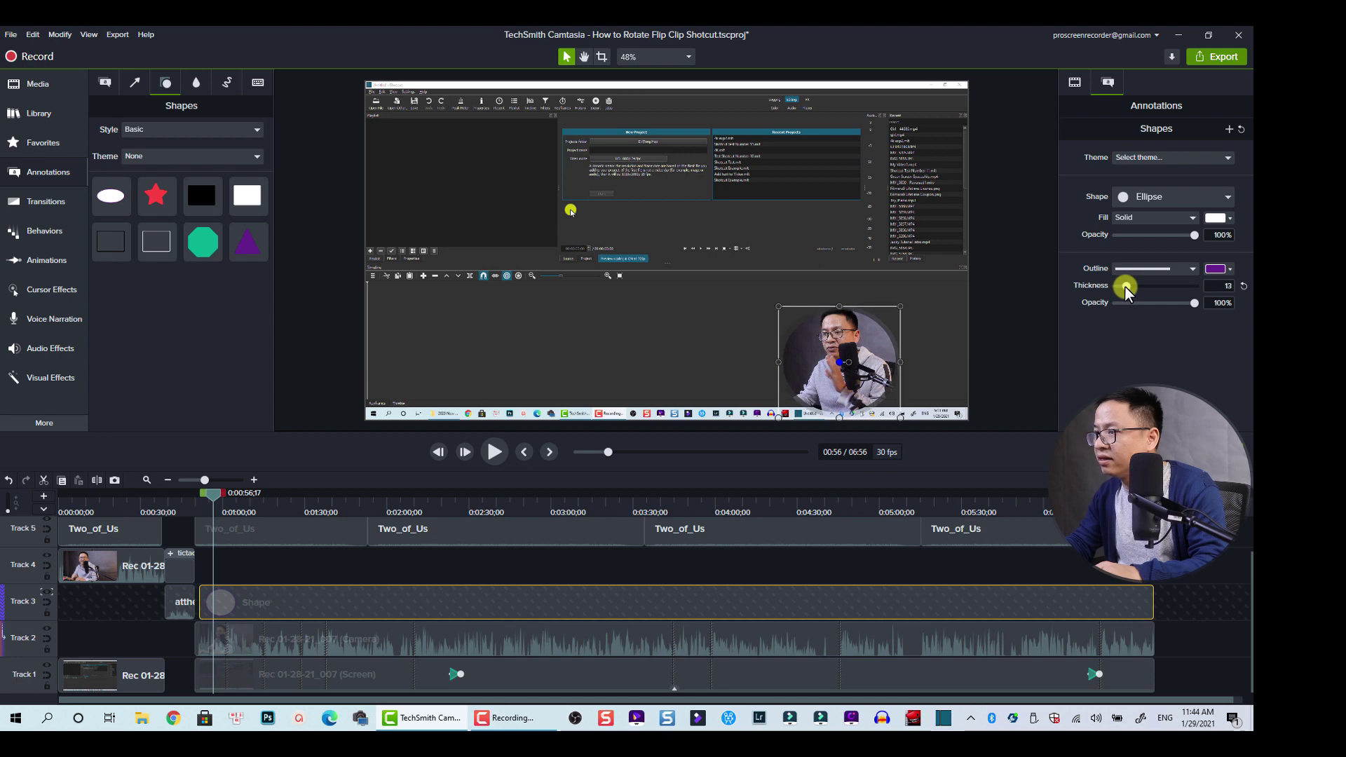
left_click_drag(854, 377, 856, 389)
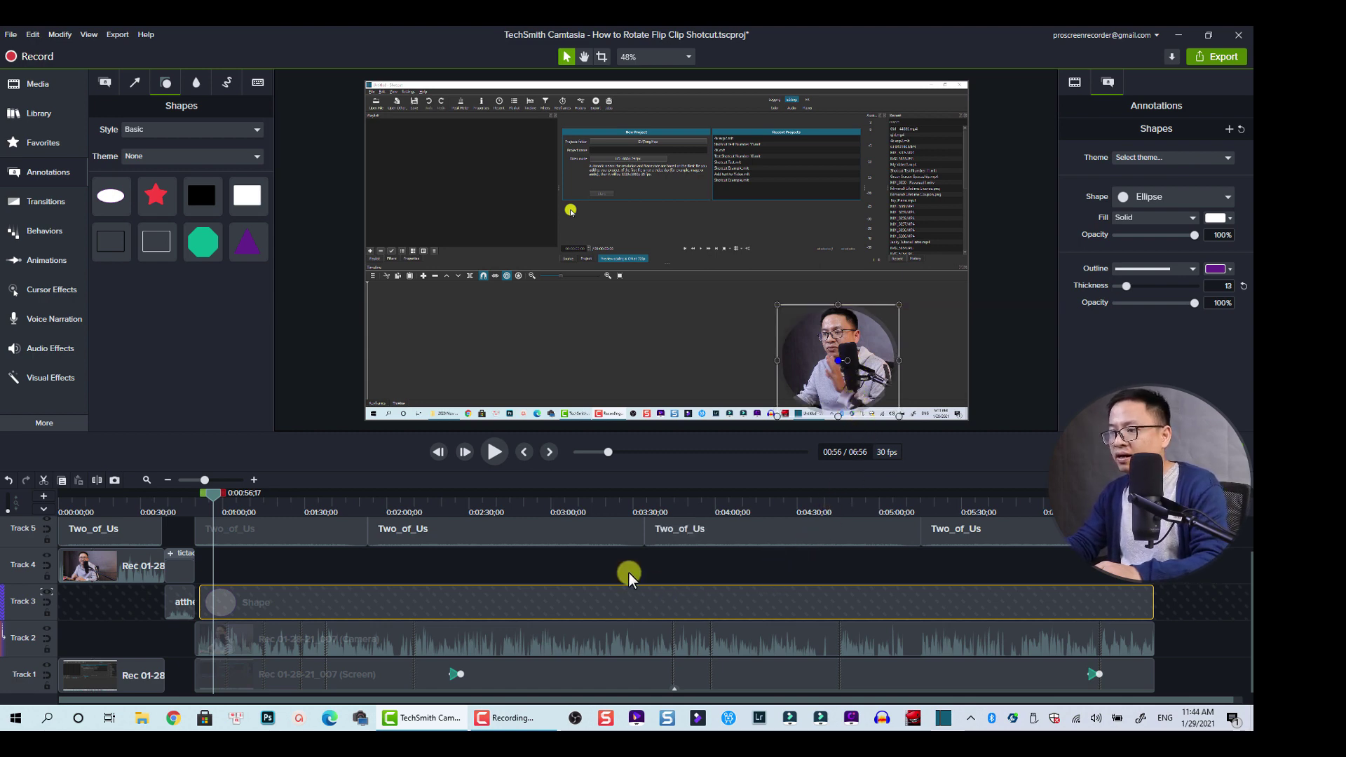
Play the masked webcam briefly and fine-tune the ellipse's position over the presenter
left_click(359, 575)
key("space")
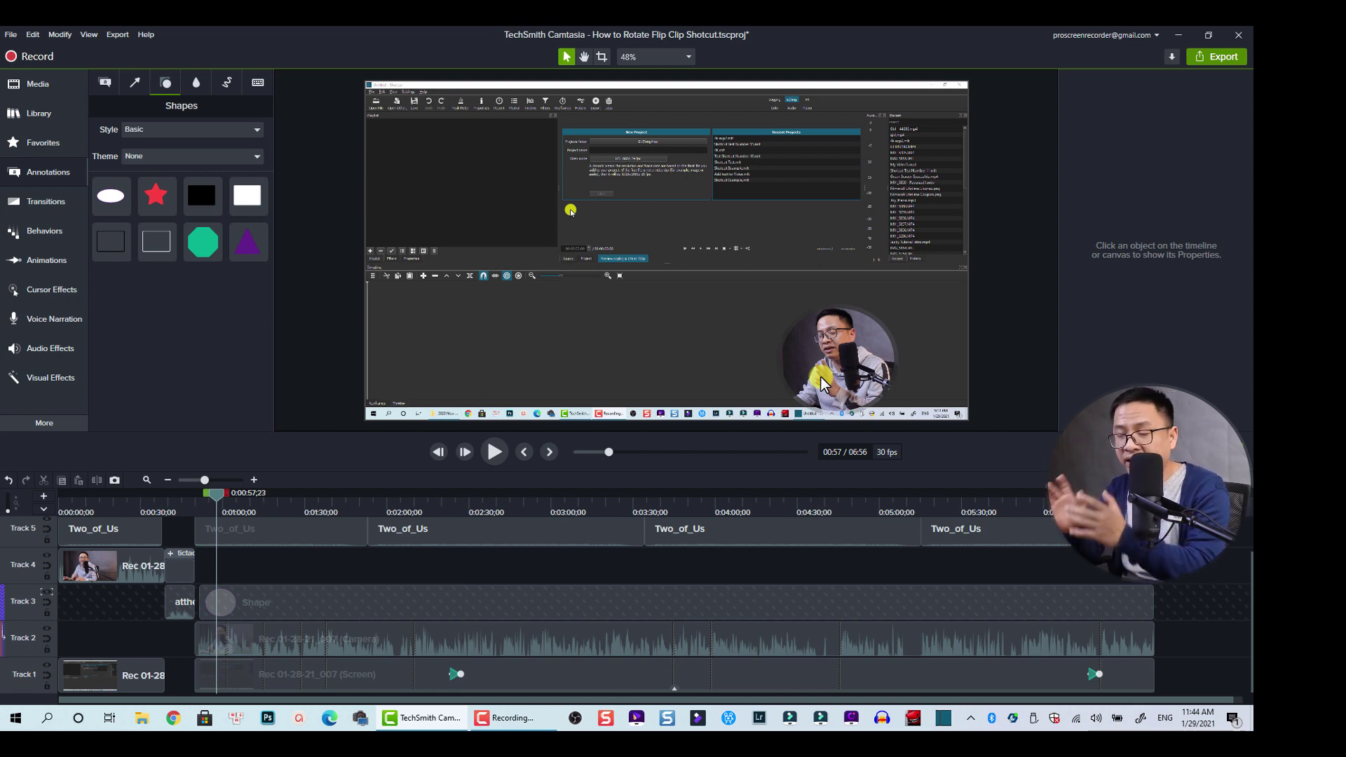
key("space")
left_click(808, 360)
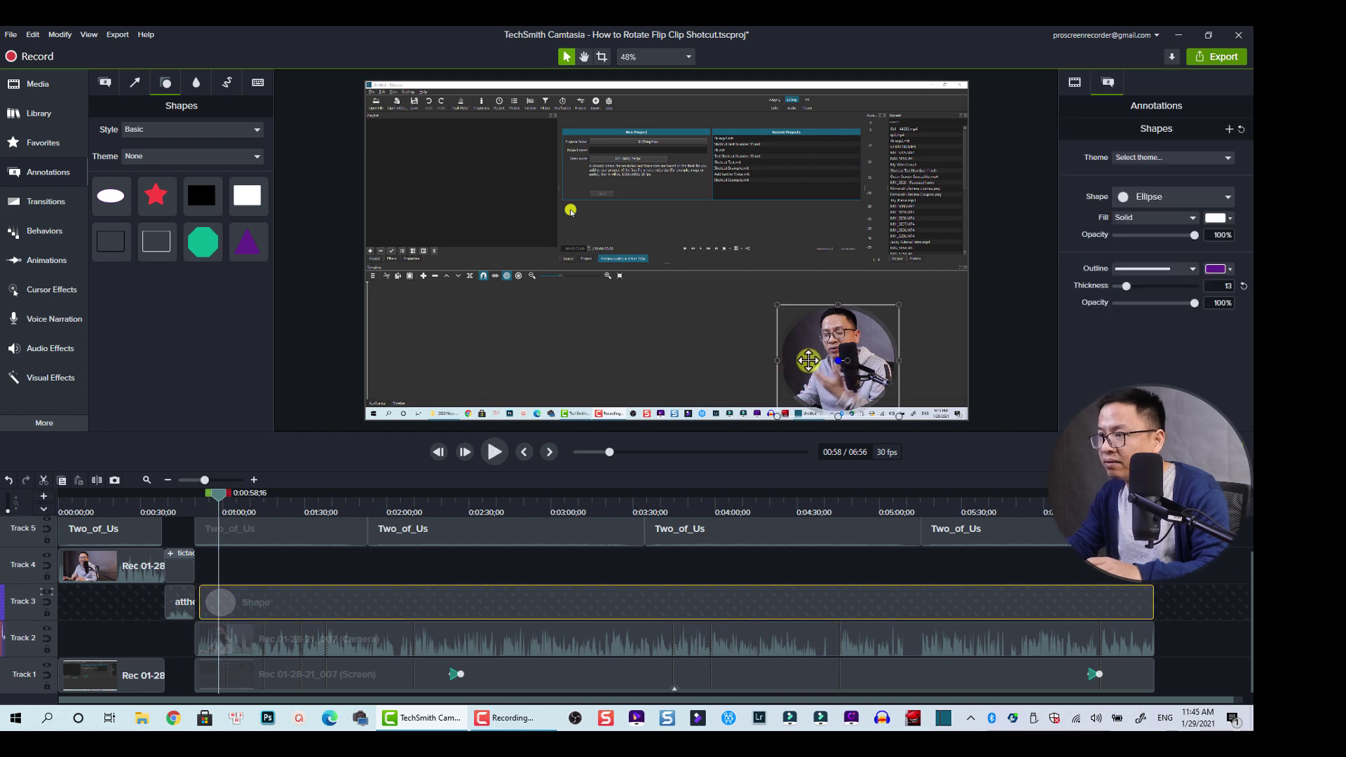
left_click_drag(808, 360, 812, 363)
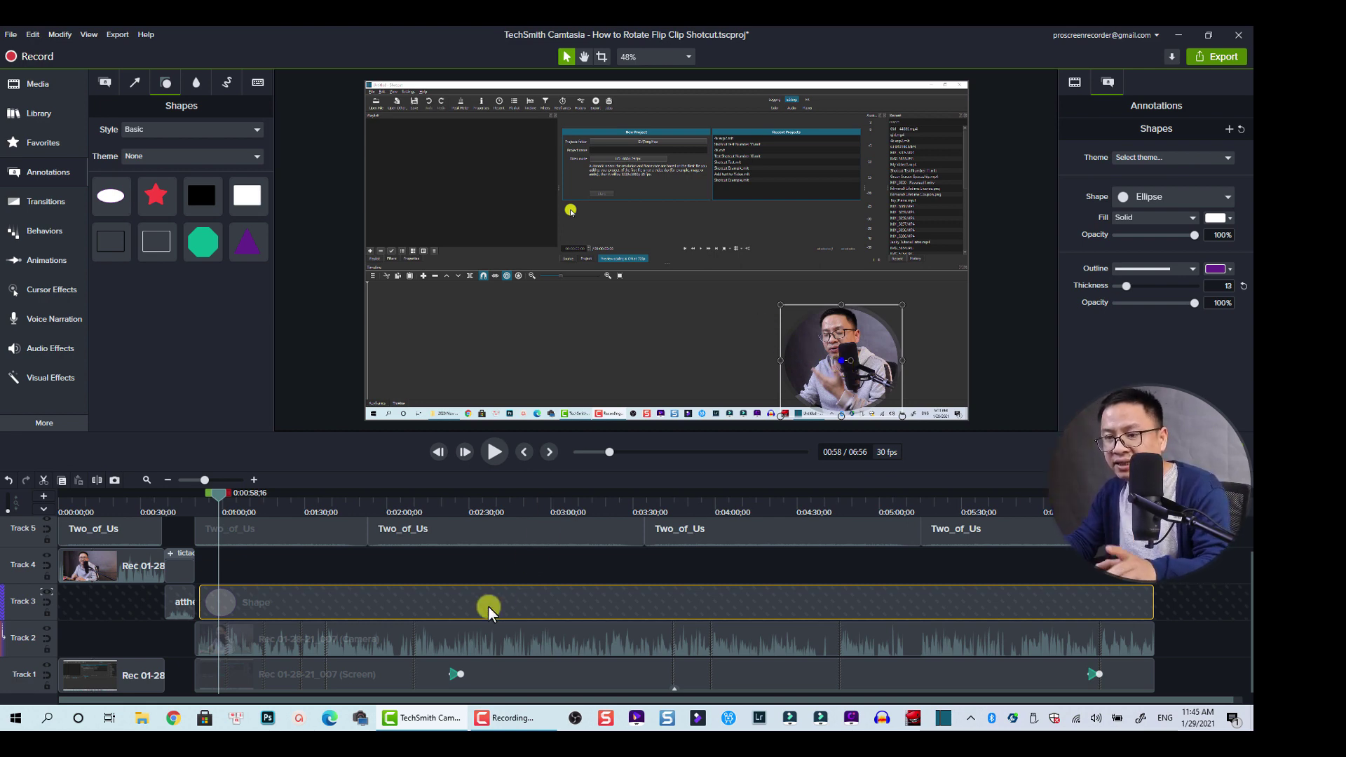
Move the ellipse and the Track 2 camera clip together into the canvas's lower-right corner and preview the result
left_click(267, 645, "ctrl")
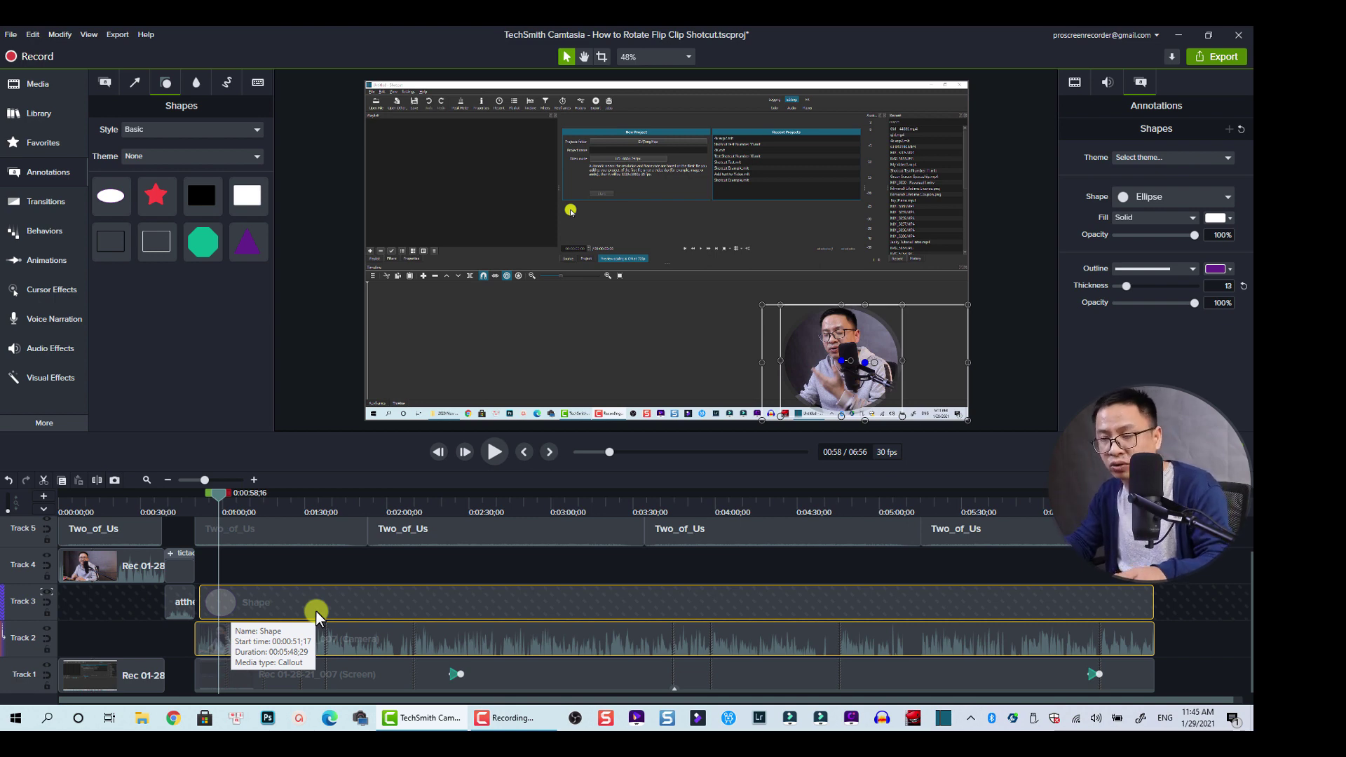
left_click_drag(820, 366, 870, 372)
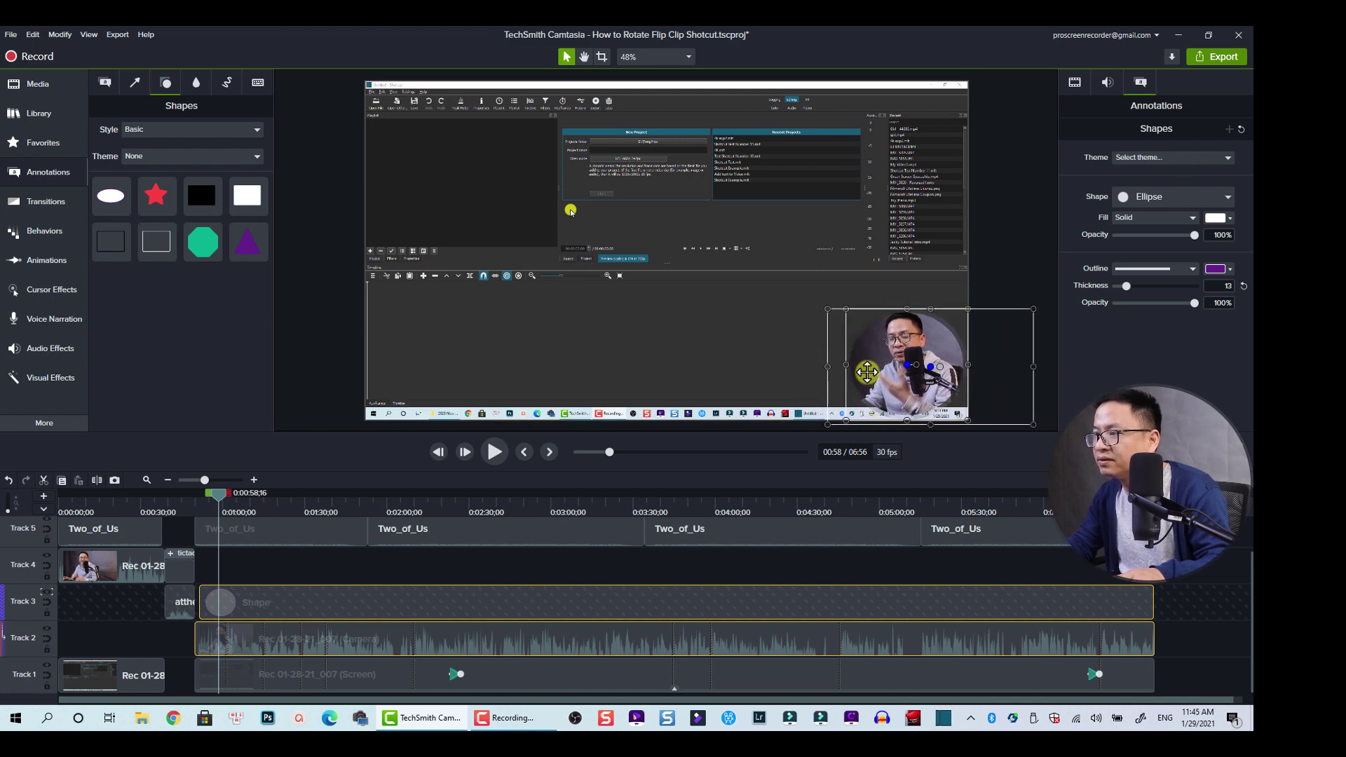
left_click_drag(862, 372, 853, 371)
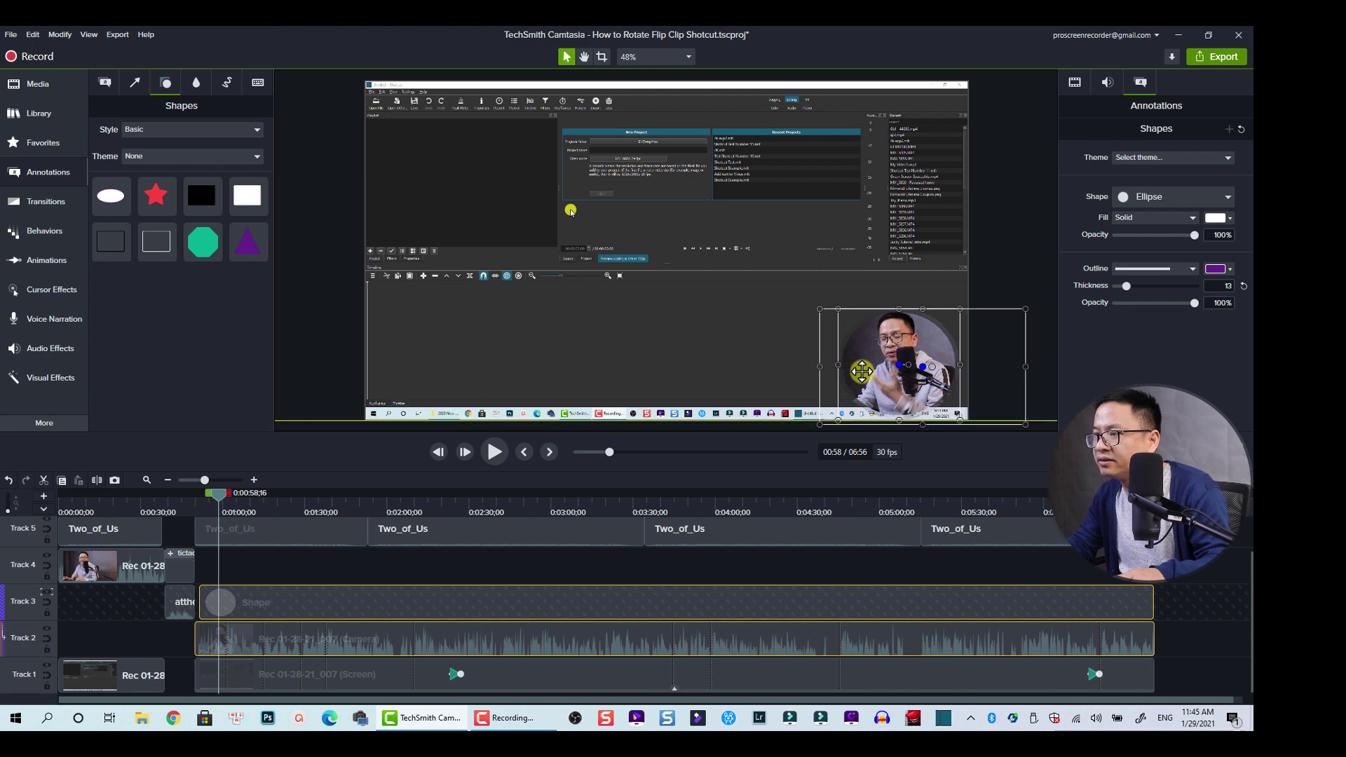
left_click(503, 557)
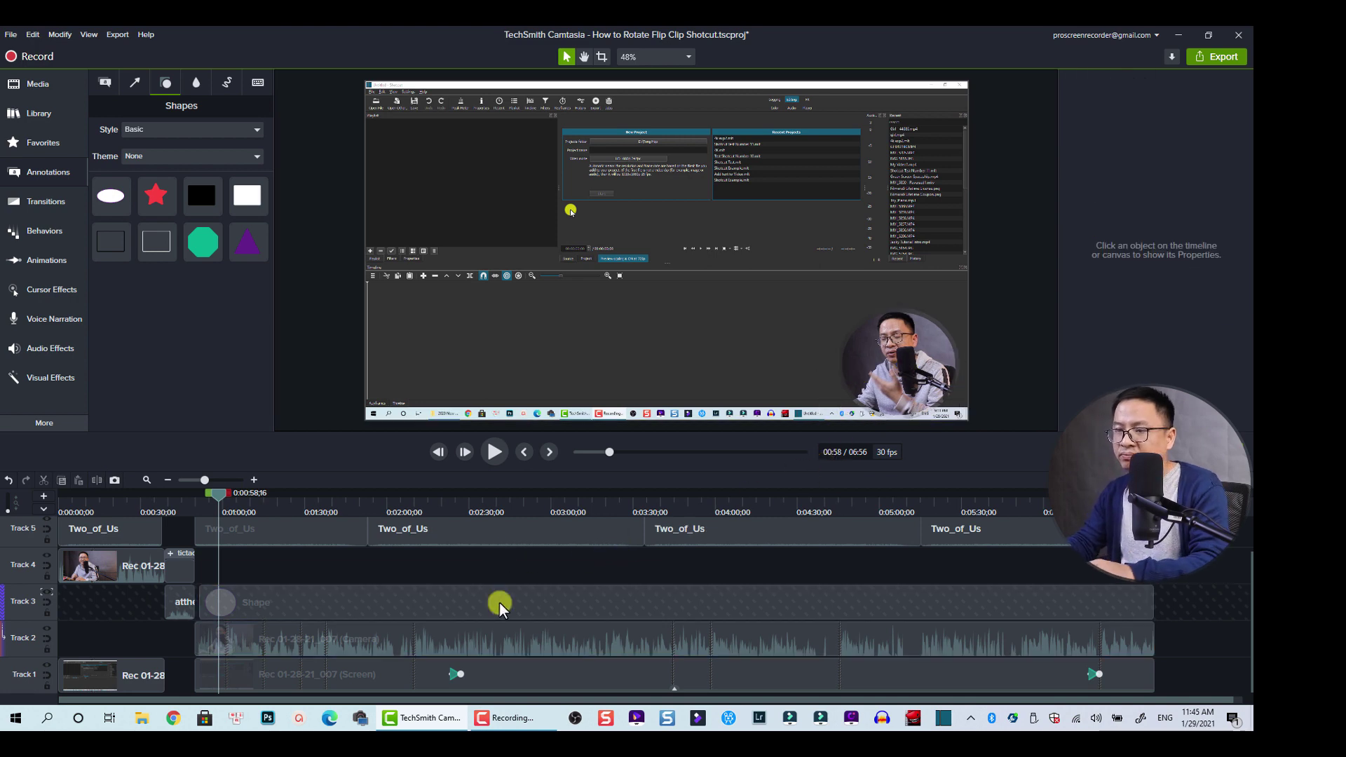
key("space")
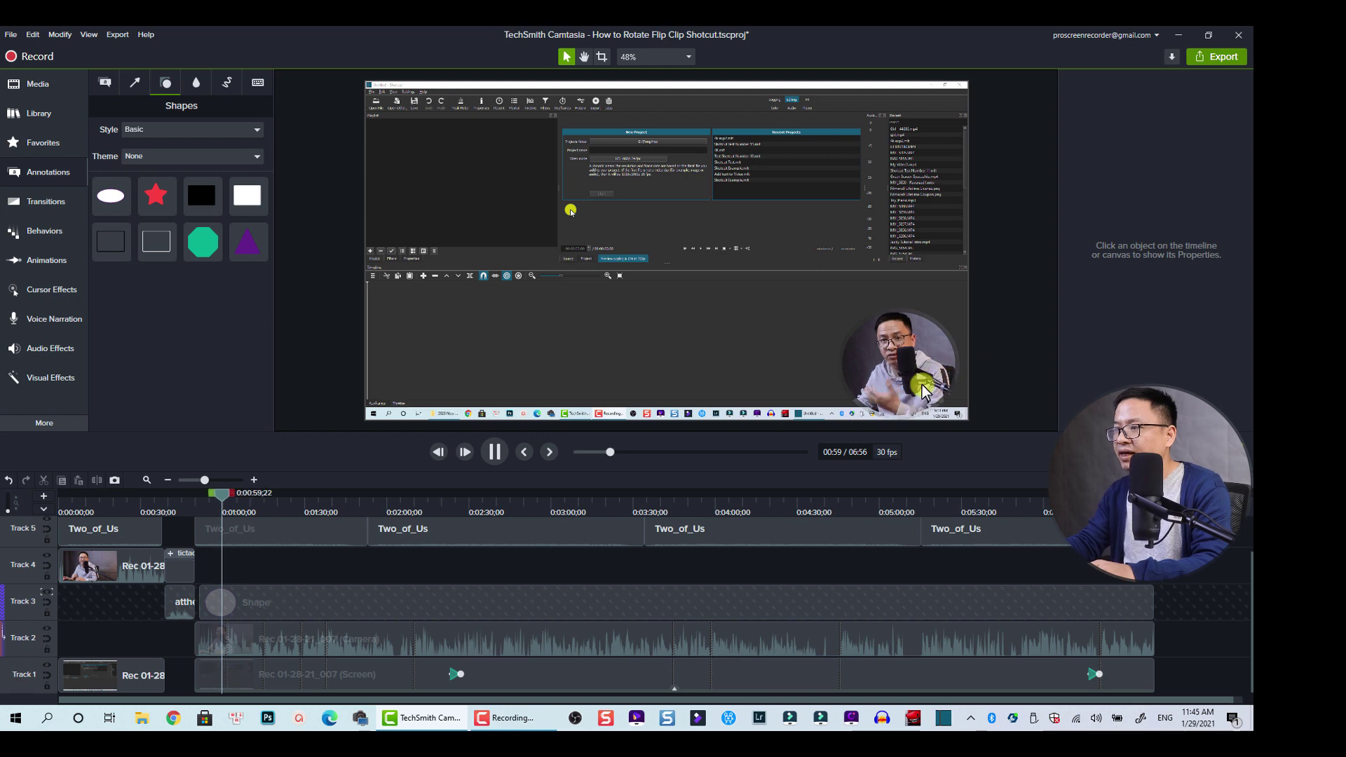
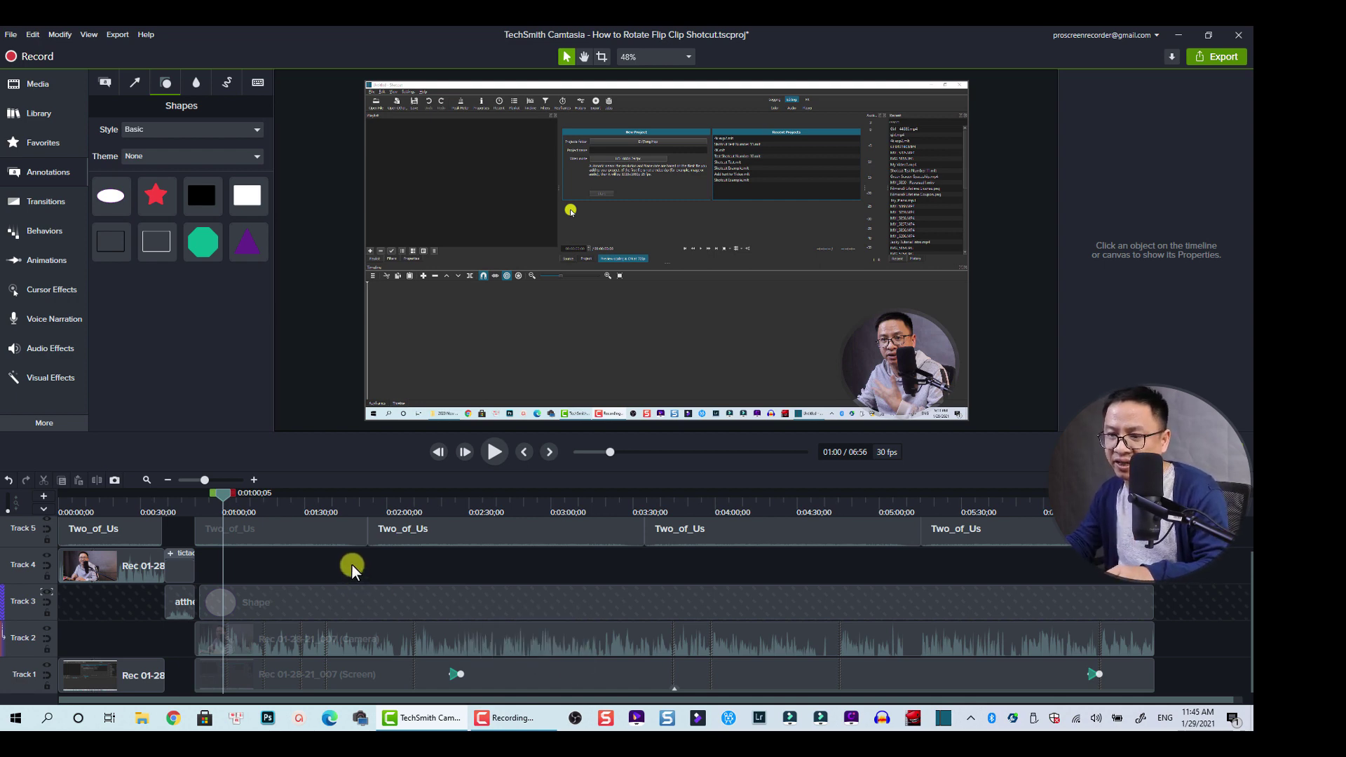
Check the masked webcam, the camera clip and the ellipse at about 2:08 on the timeline, leaving no time range selected
left_click_drag(224, 498, 418, 520)
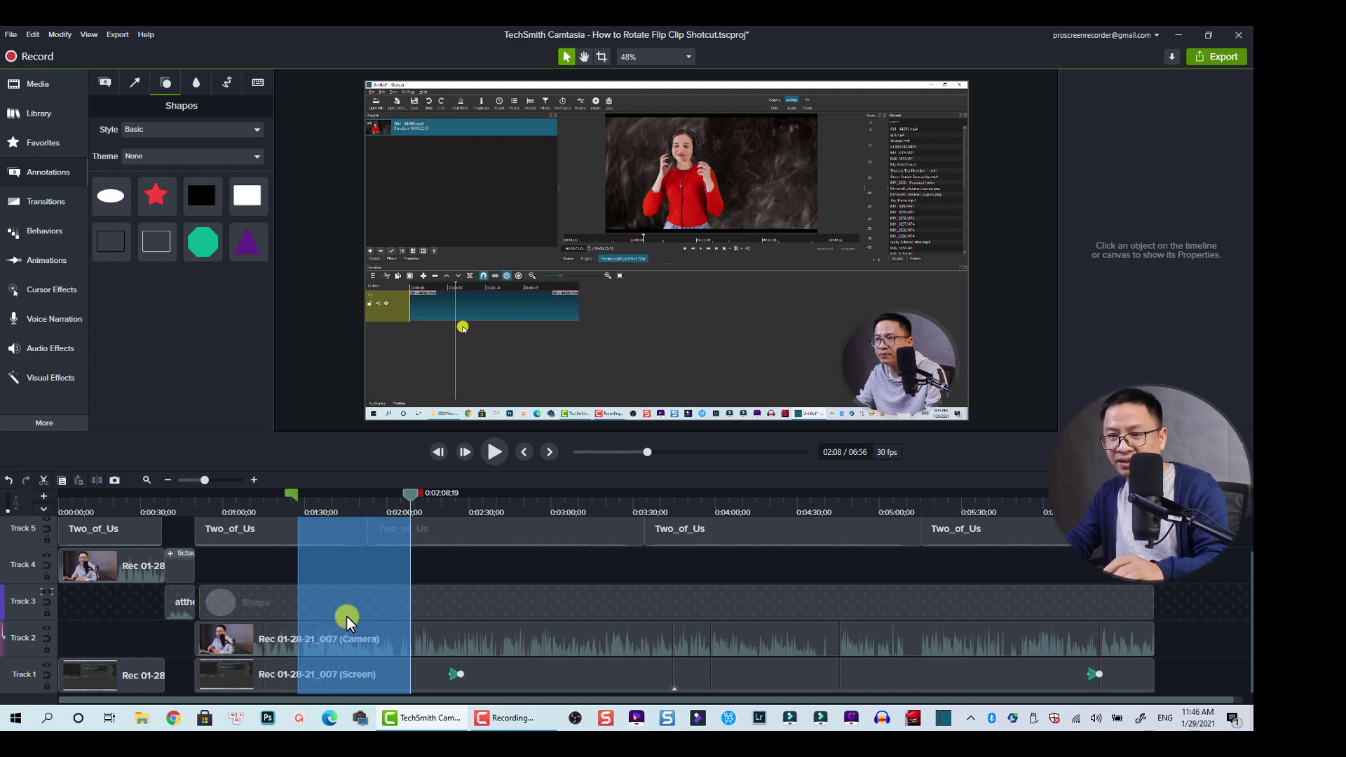
left_click(413, 642)
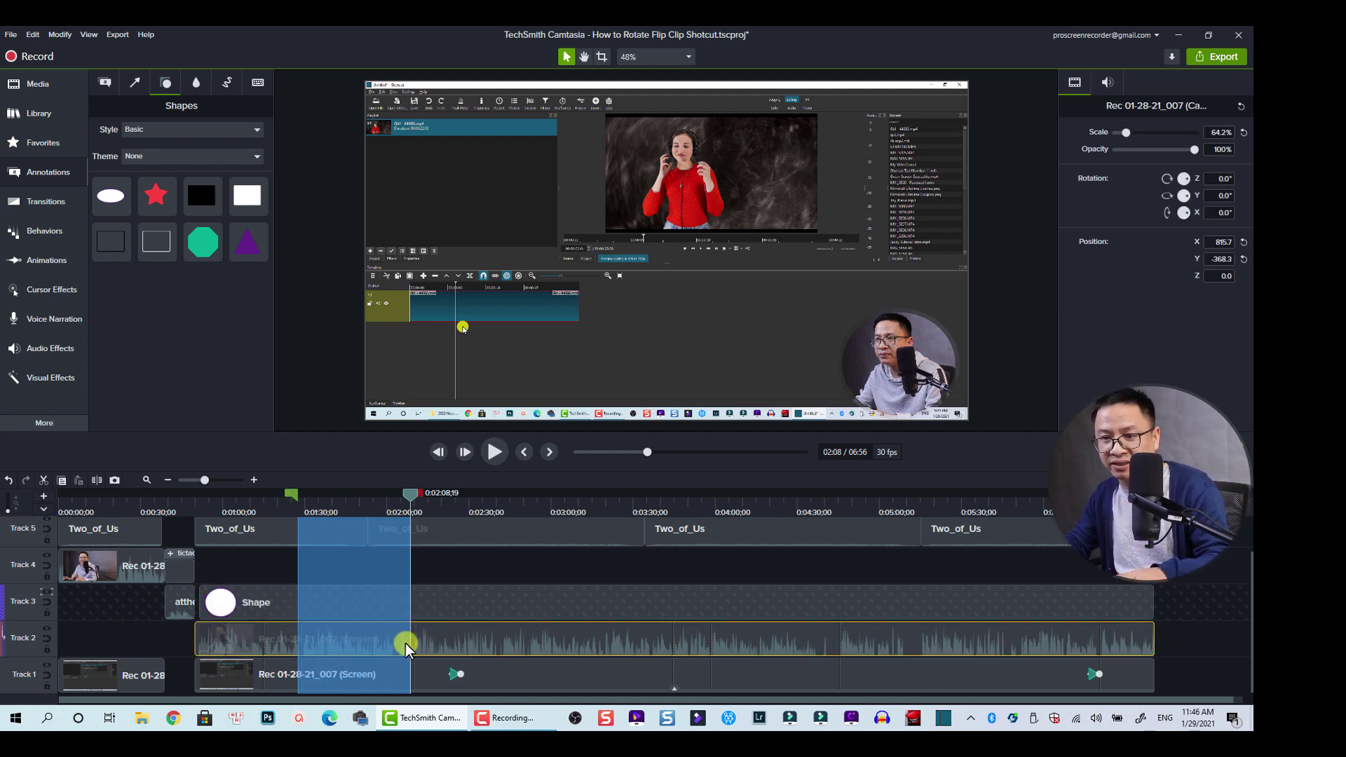
left_click(453, 602)
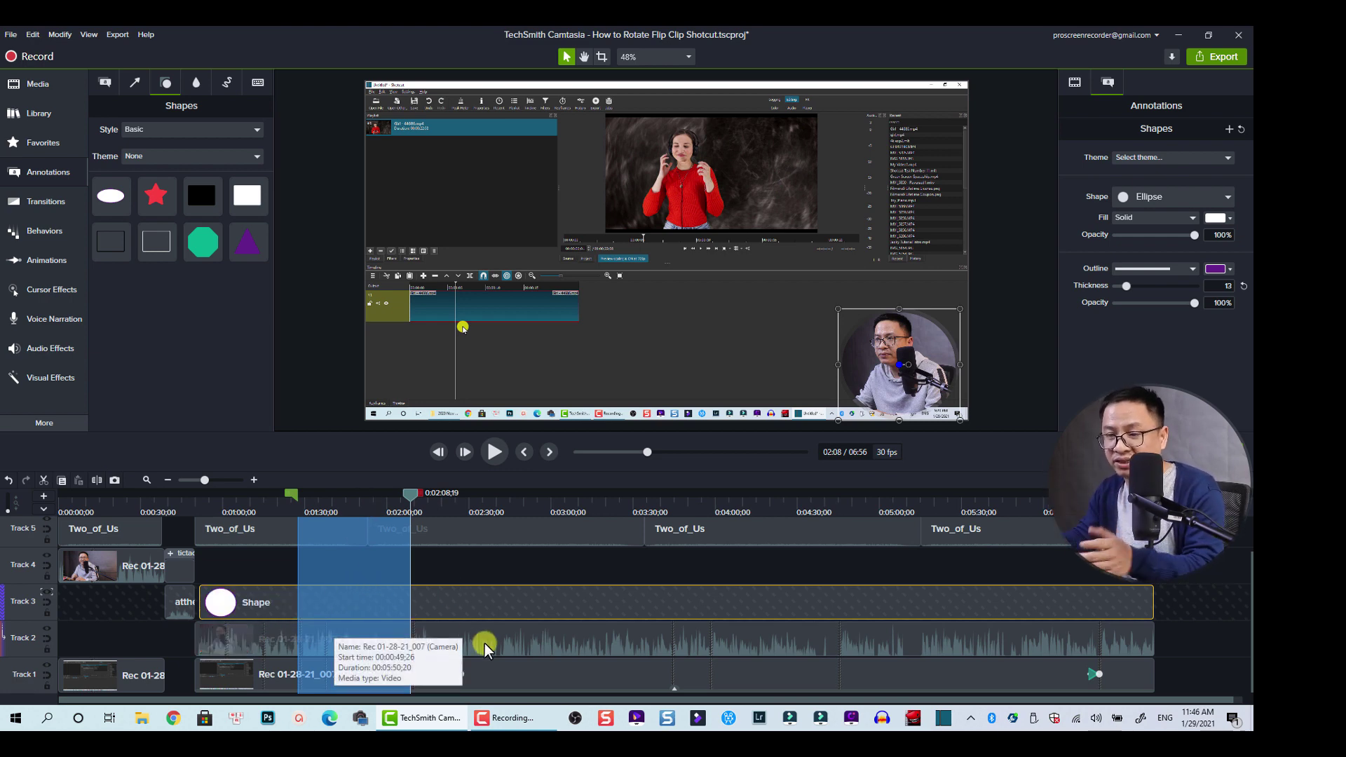
left_click(410, 497)
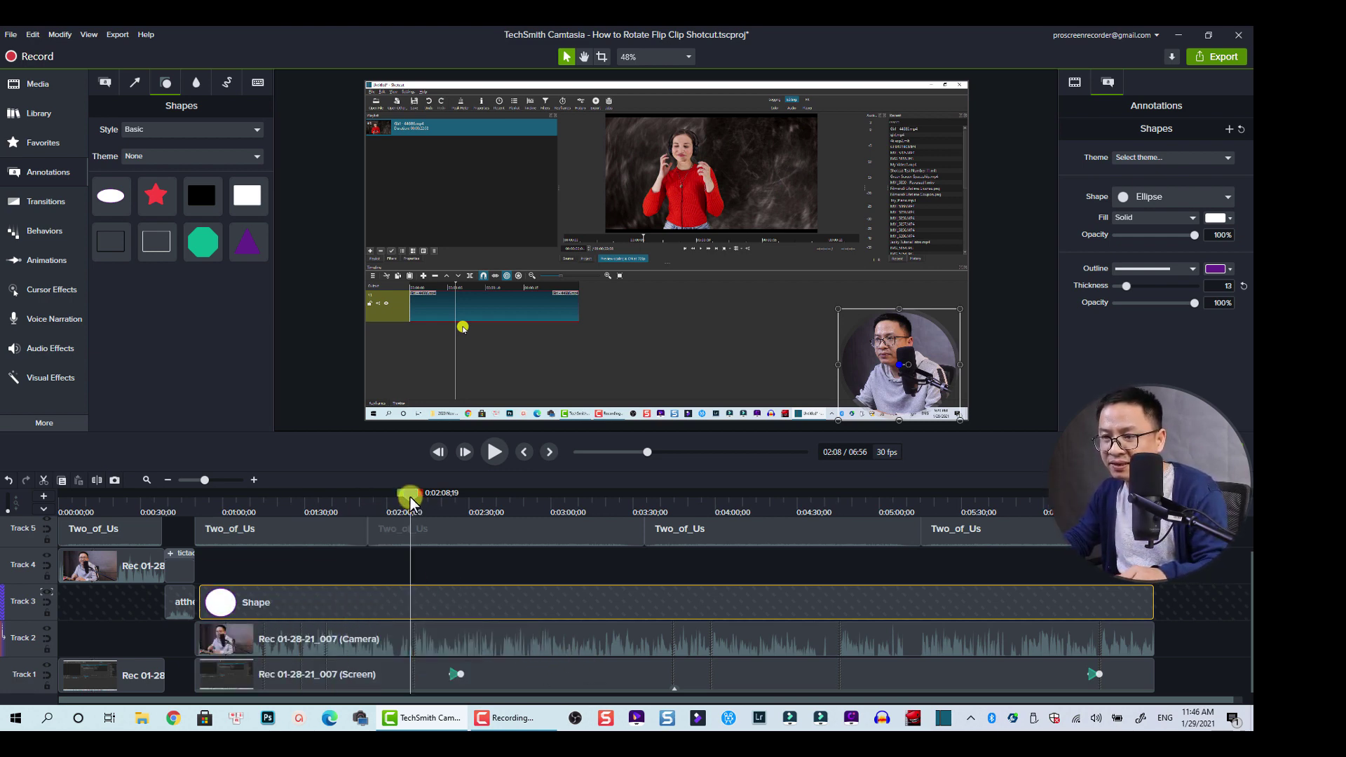
Group the Track 3 ellipse with the Track 2 camera clip and play the result to check the mask
left_click(365, 639)
left_click(343, 603, "ctrl")
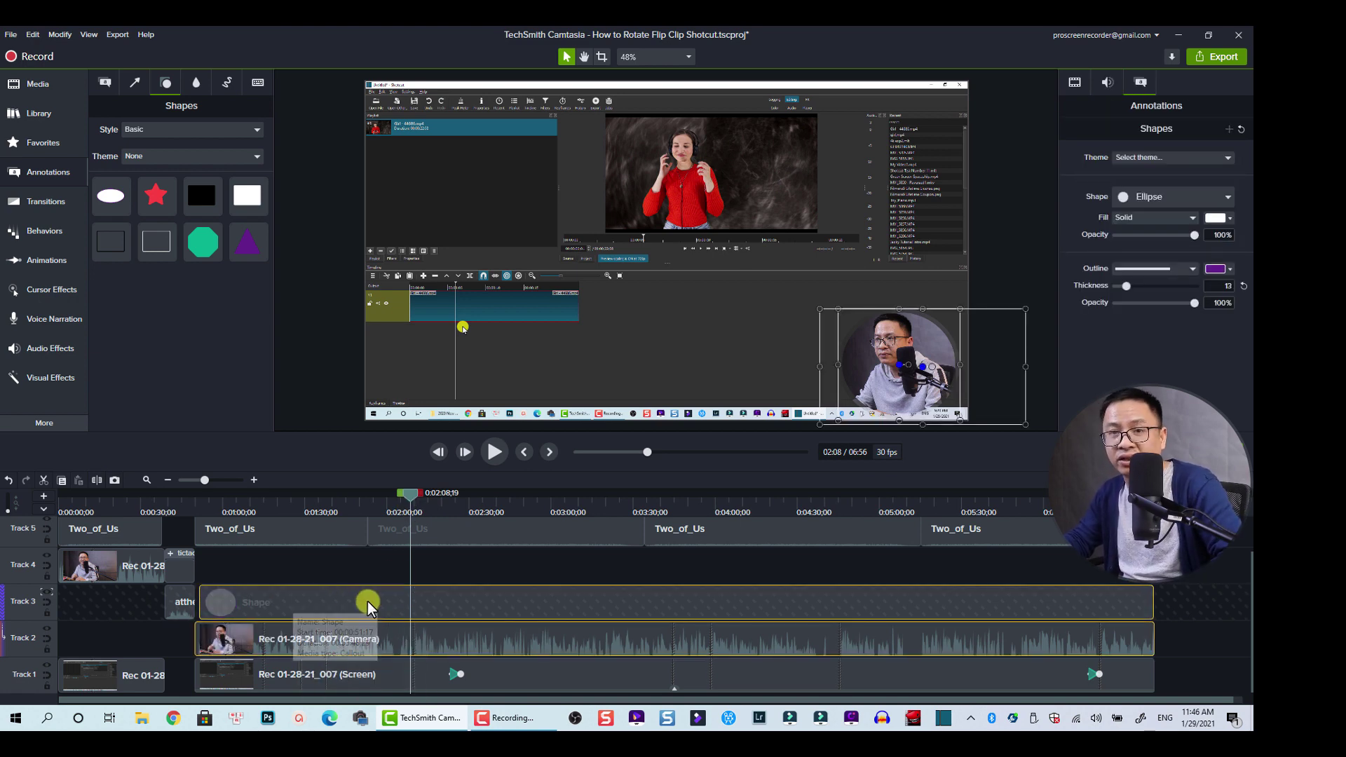
right_click(367, 601)
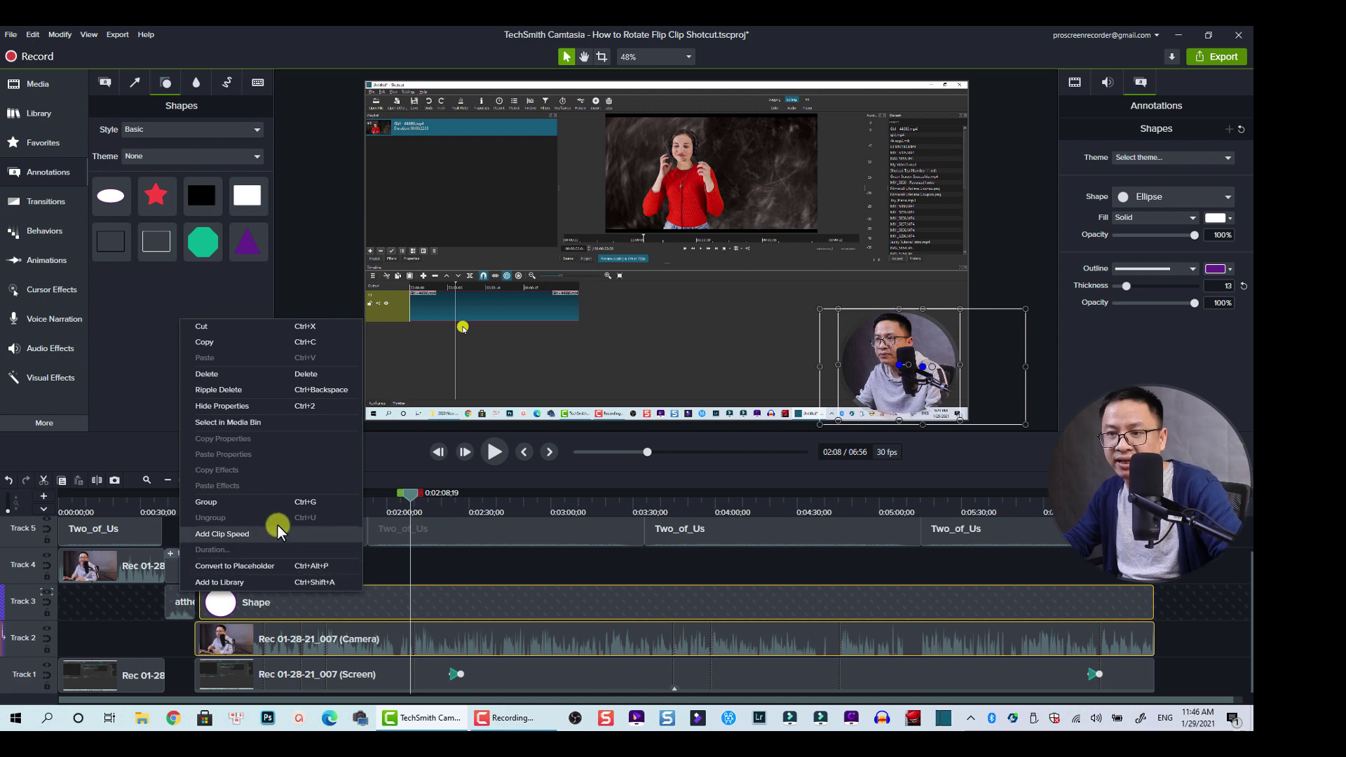
key("ctrl+g")
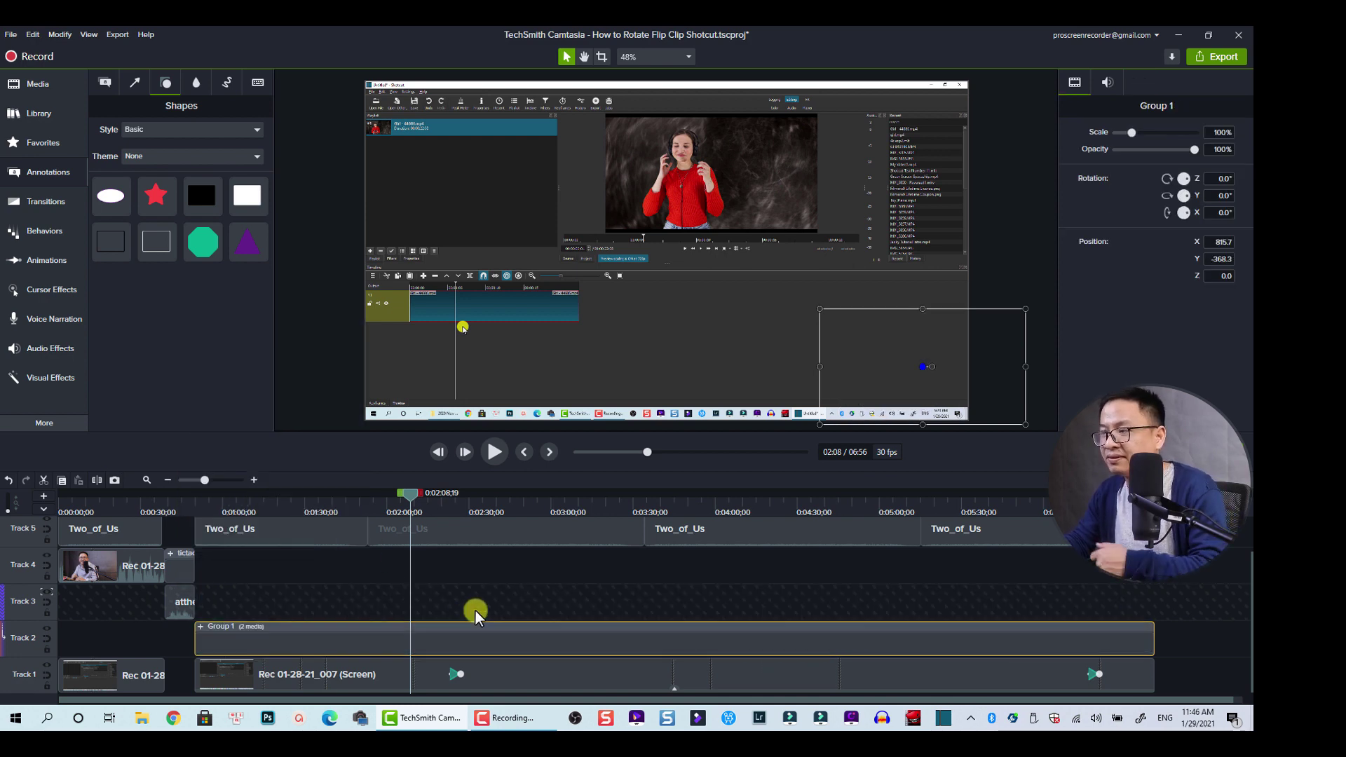
key("space")
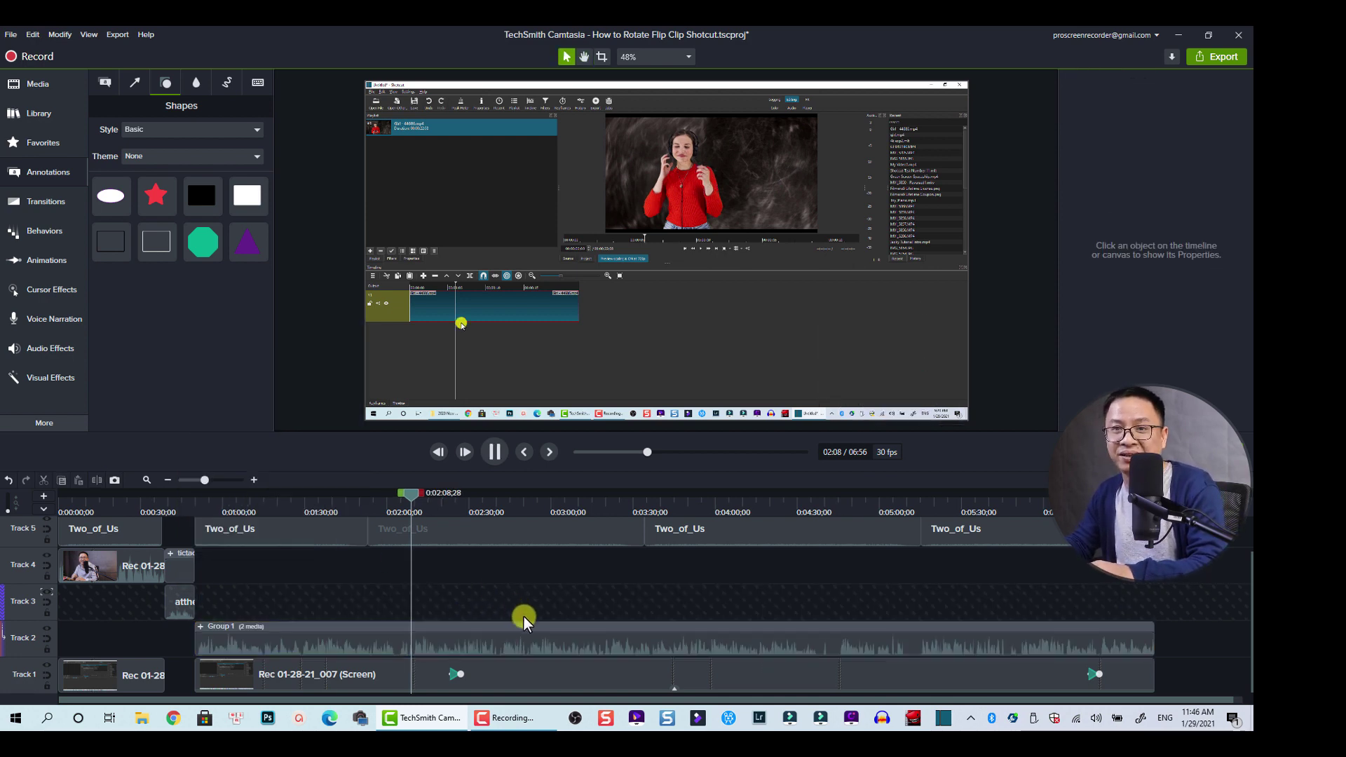
key("space")
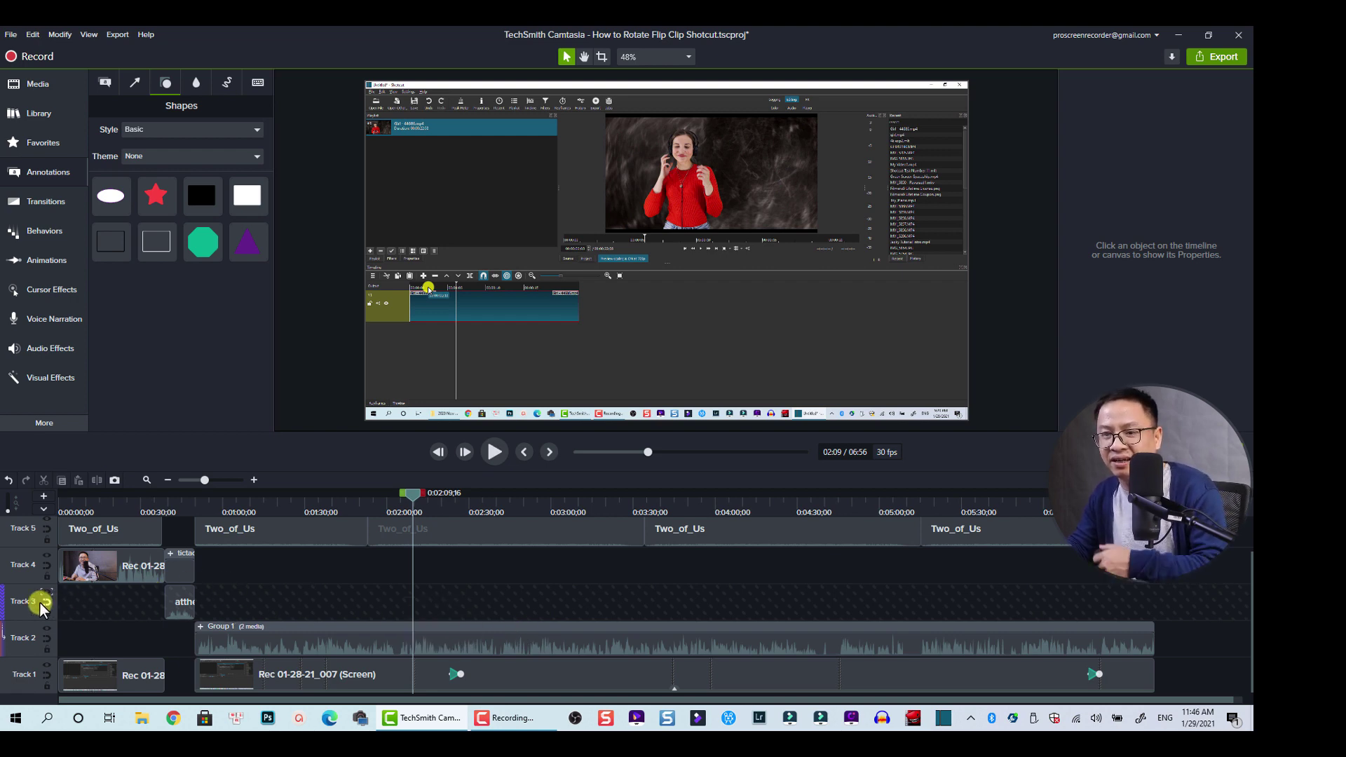
left_click(25, 638)
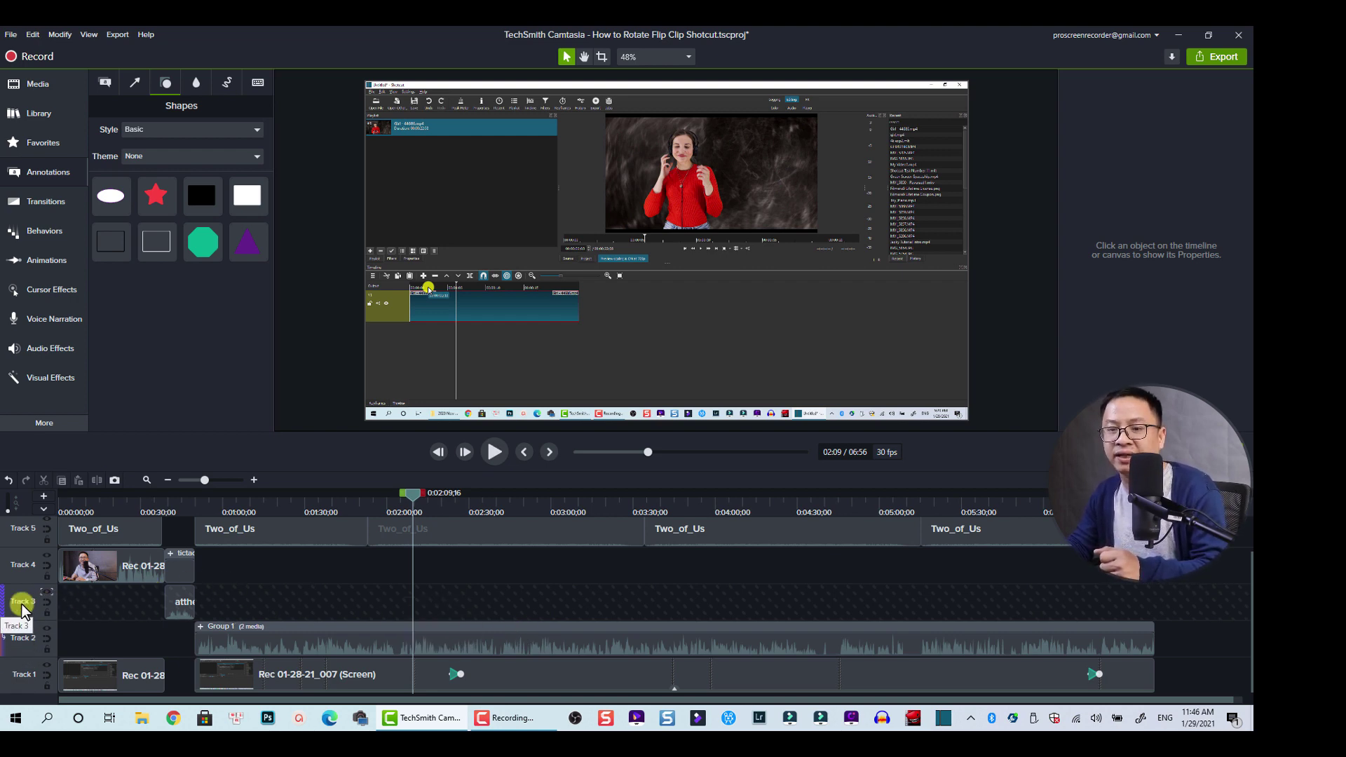